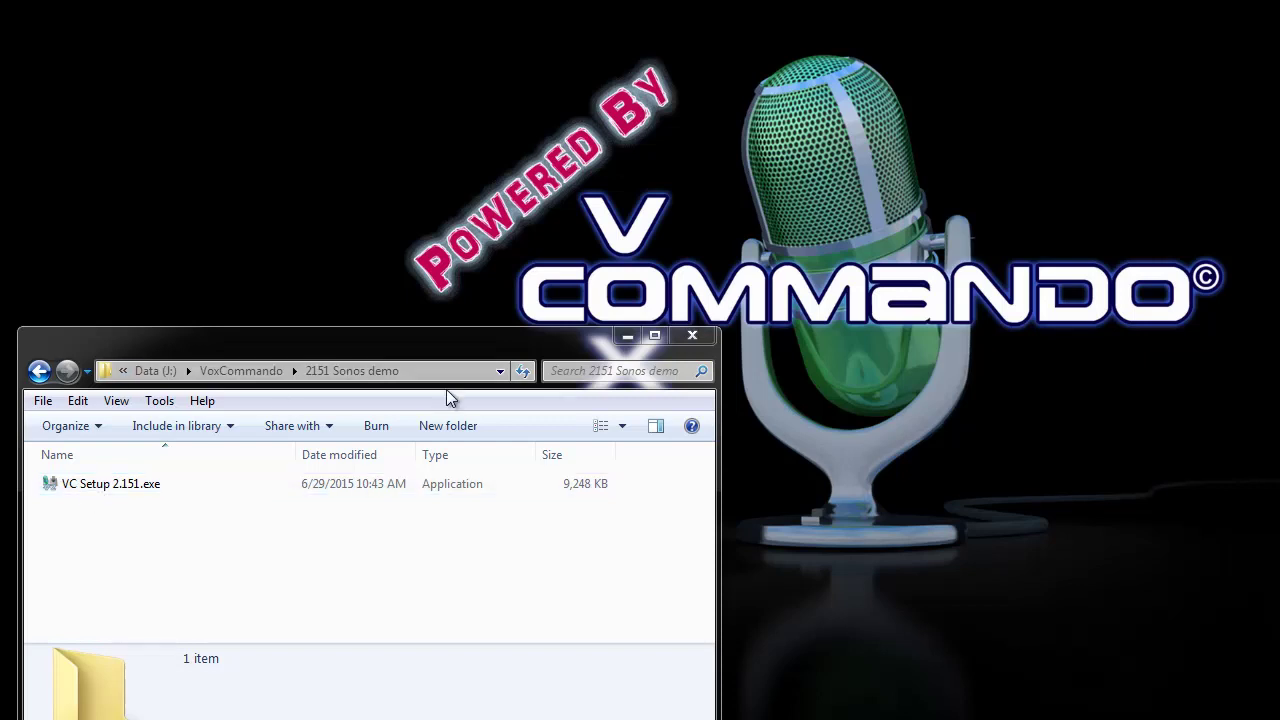
Step: Run VC Setup 2.151.exe to install a portable copy in J:\VoxCommando\2151 Sonos demo, then launch it
left_click(420, 371)
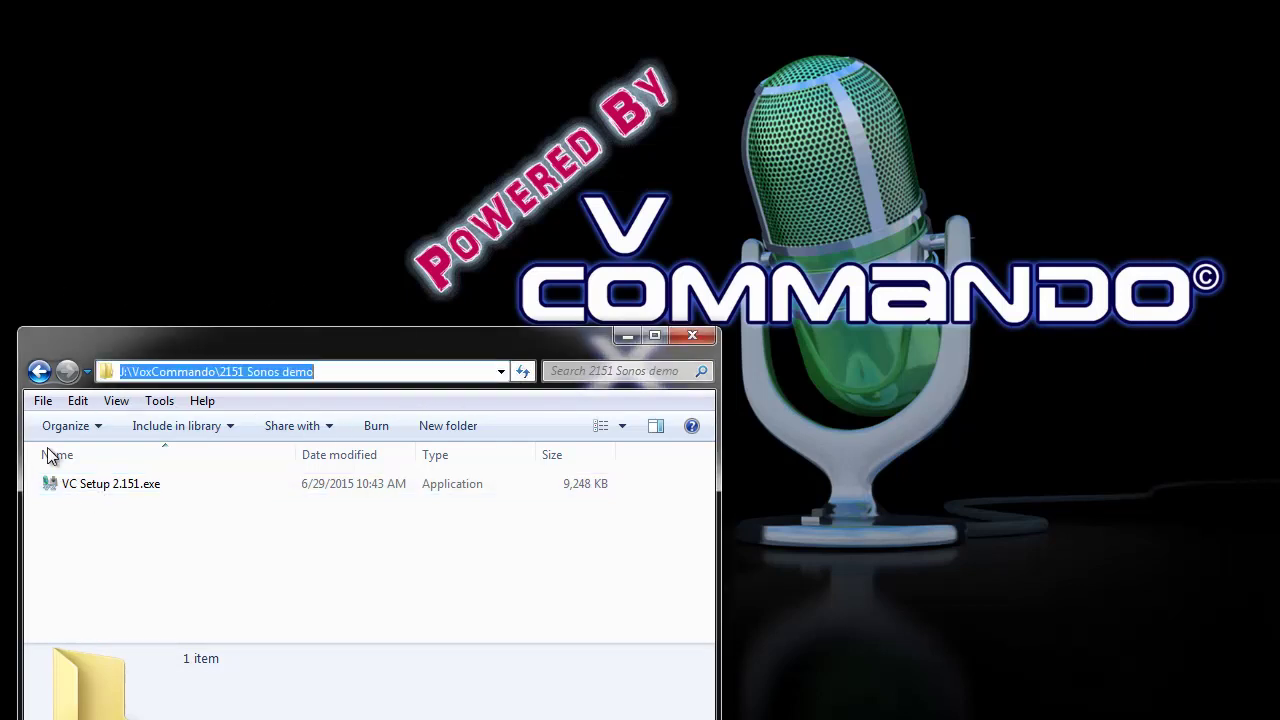
left_click(134, 529)
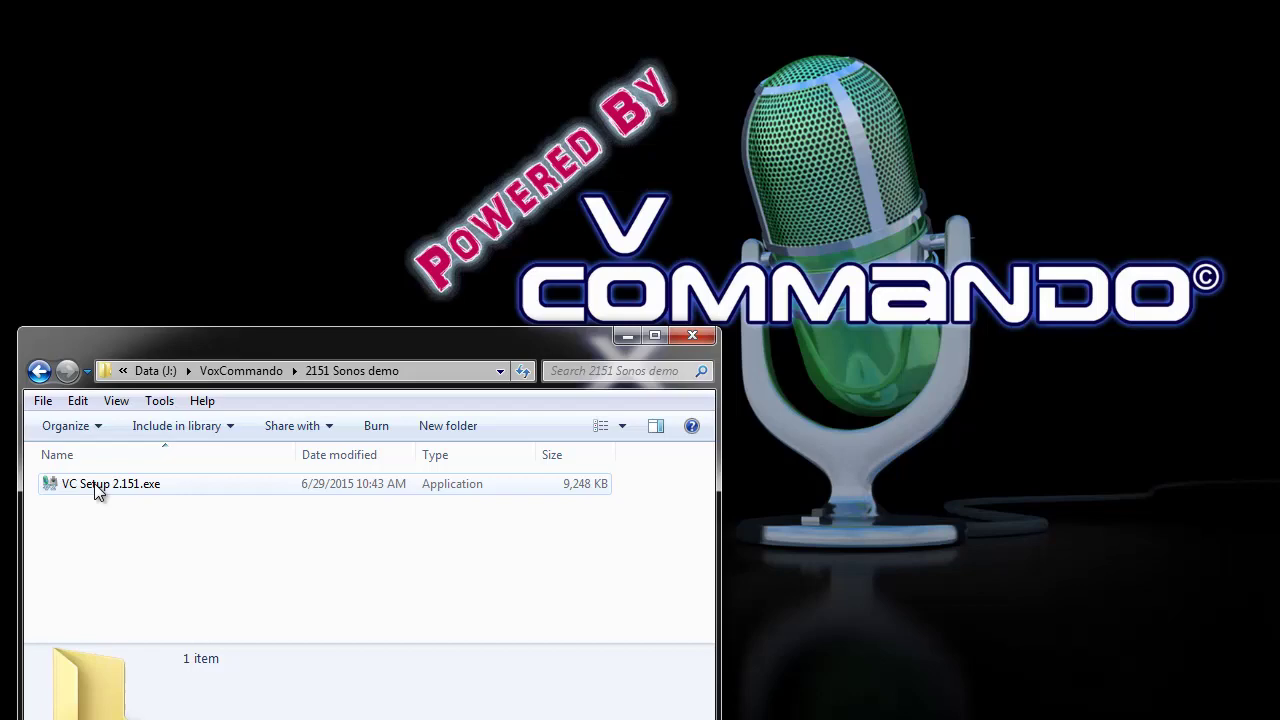
double_click(94, 483)
left_click(811, 480)
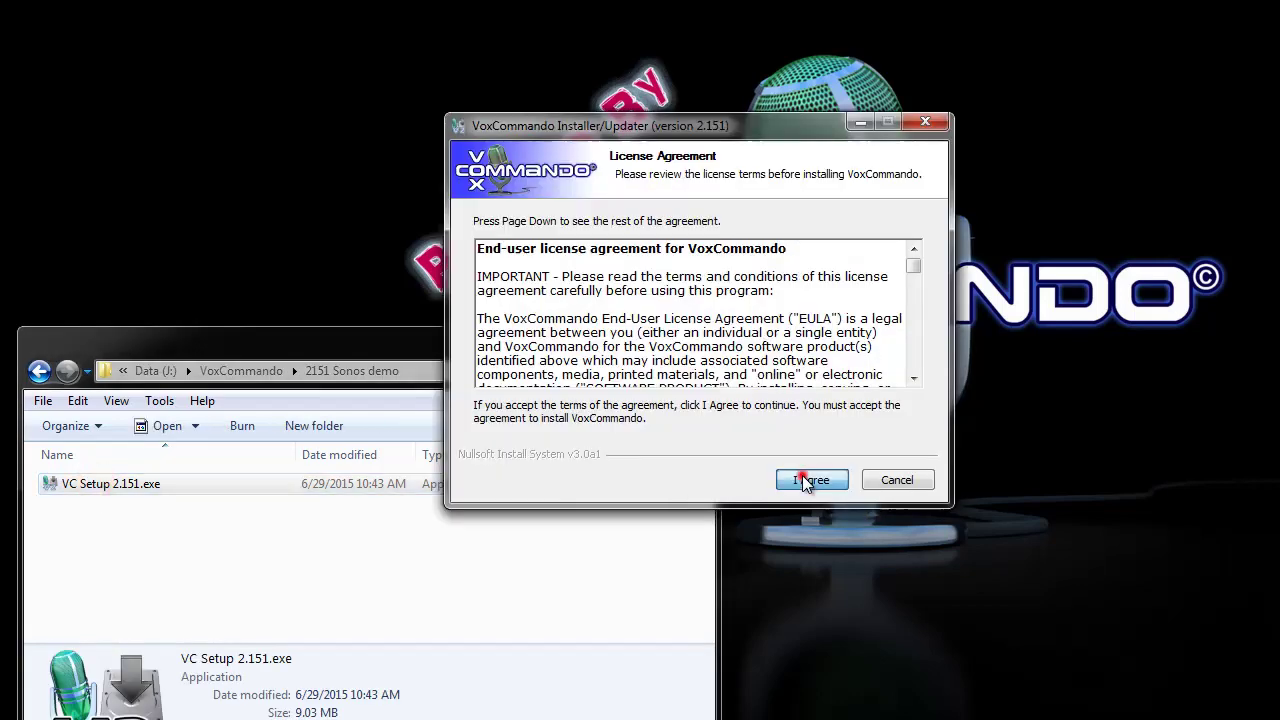
left_click(818, 480)
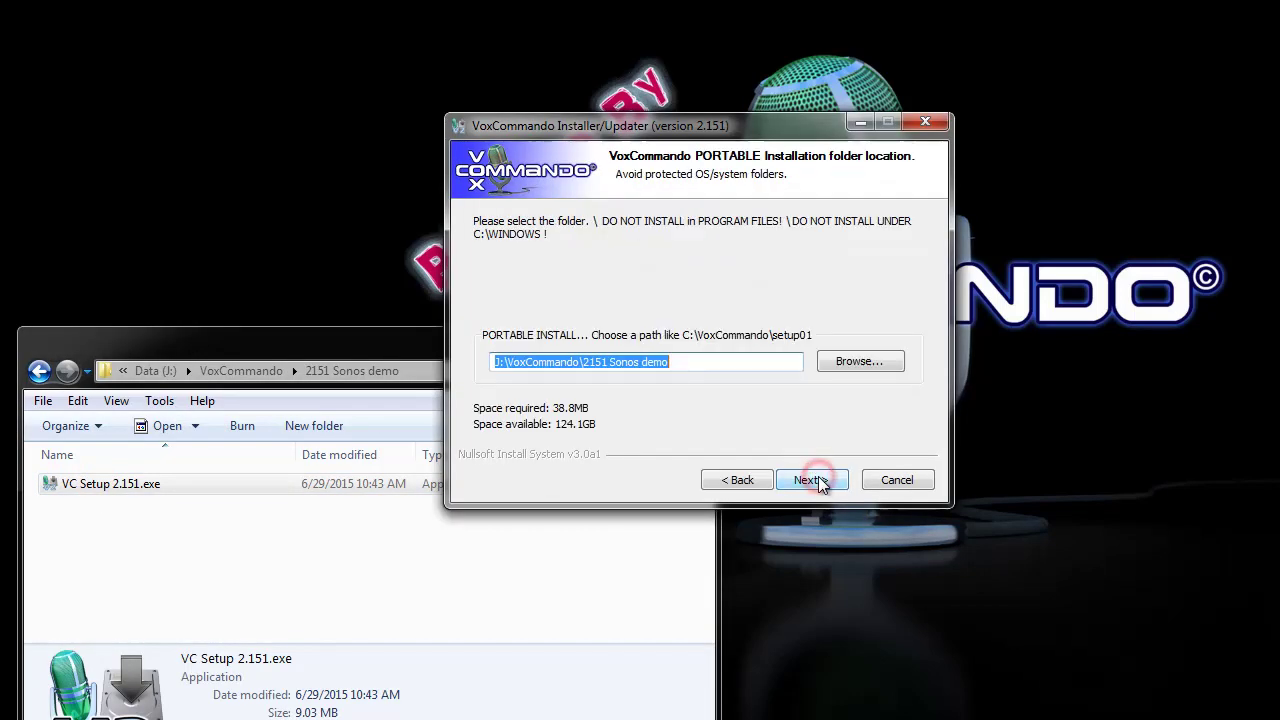
left_click(815, 482)
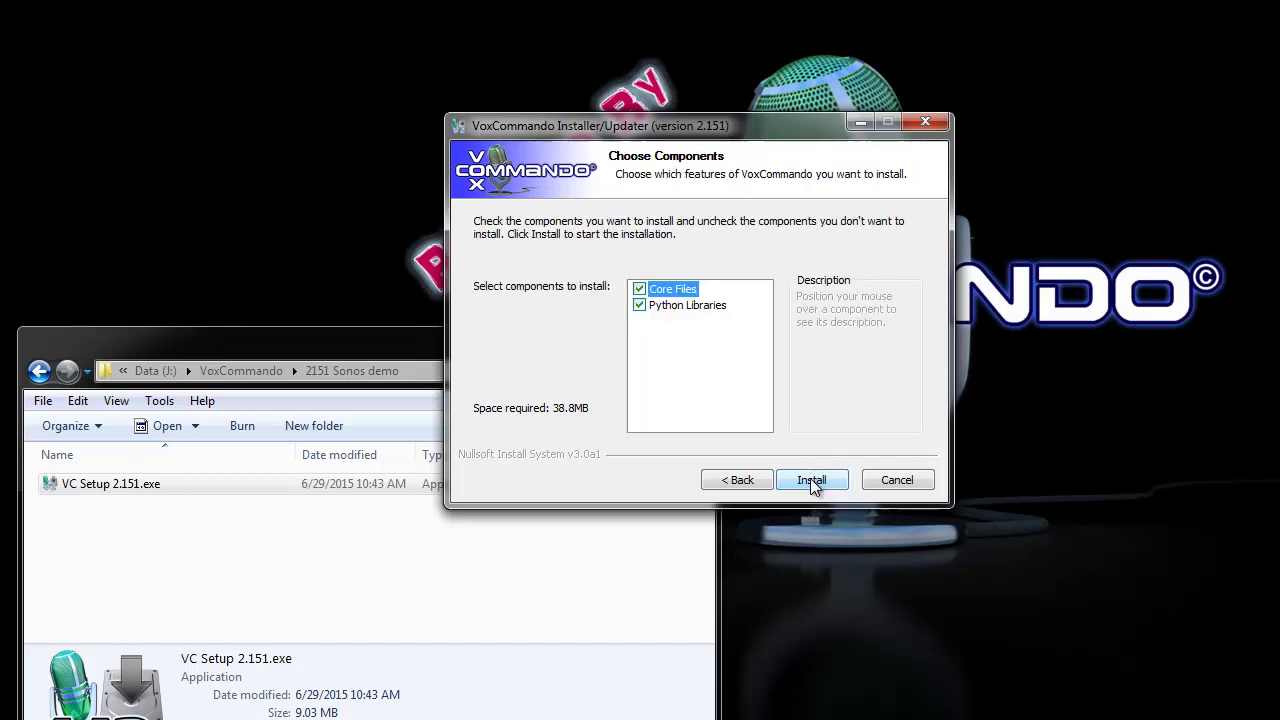
left_click(811, 481)
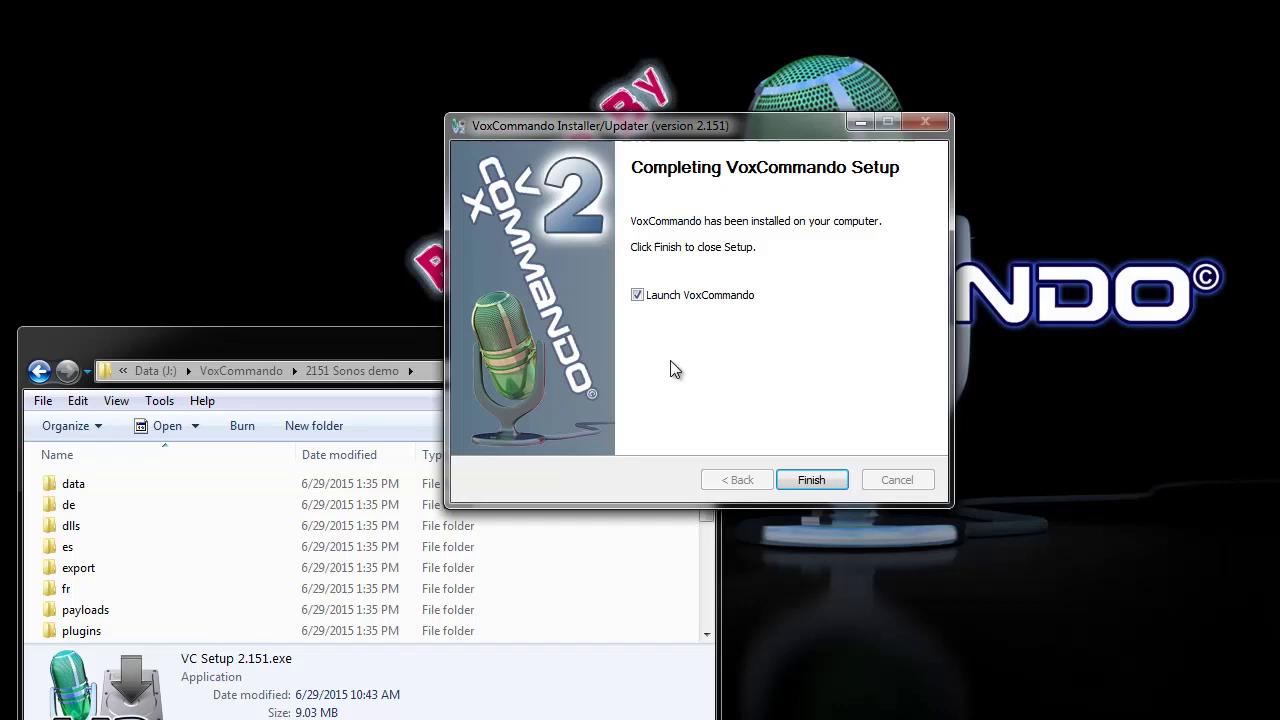
left_click(823, 480)
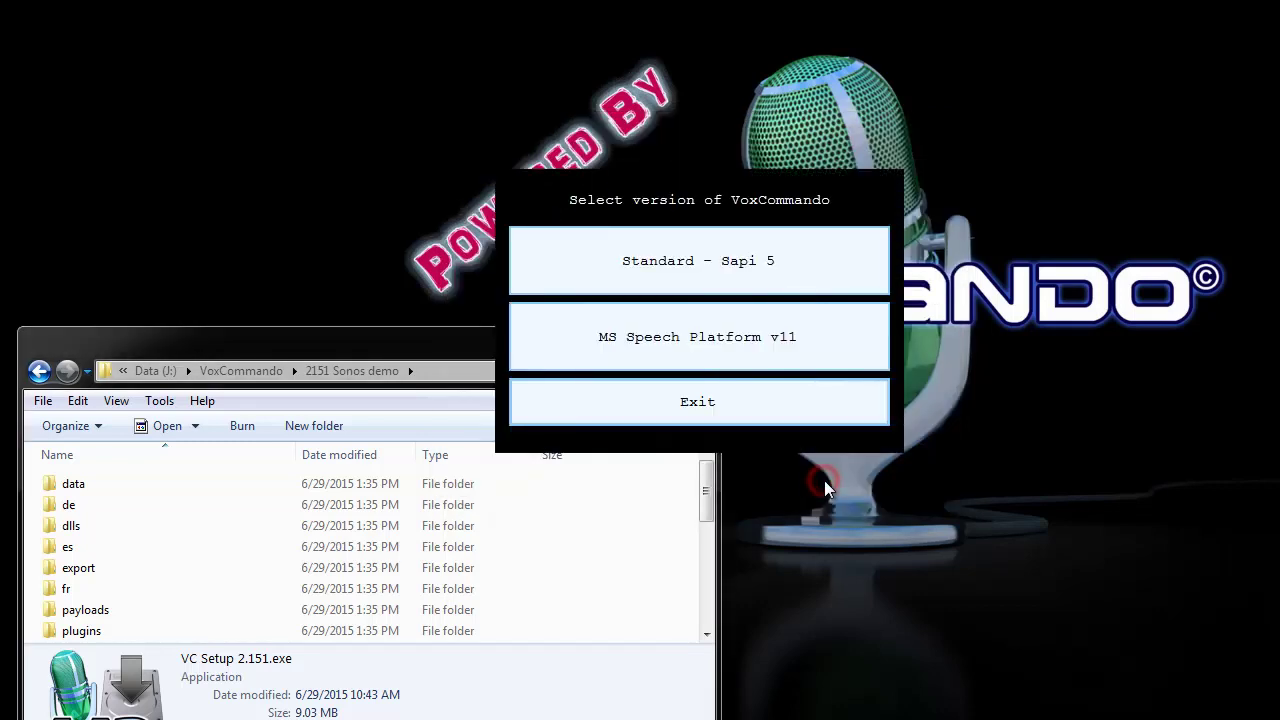
Step: Choose the Standard - Sapi 5 version and expand the English preset configurations
left_click(808, 270)
left_click(579, 175)
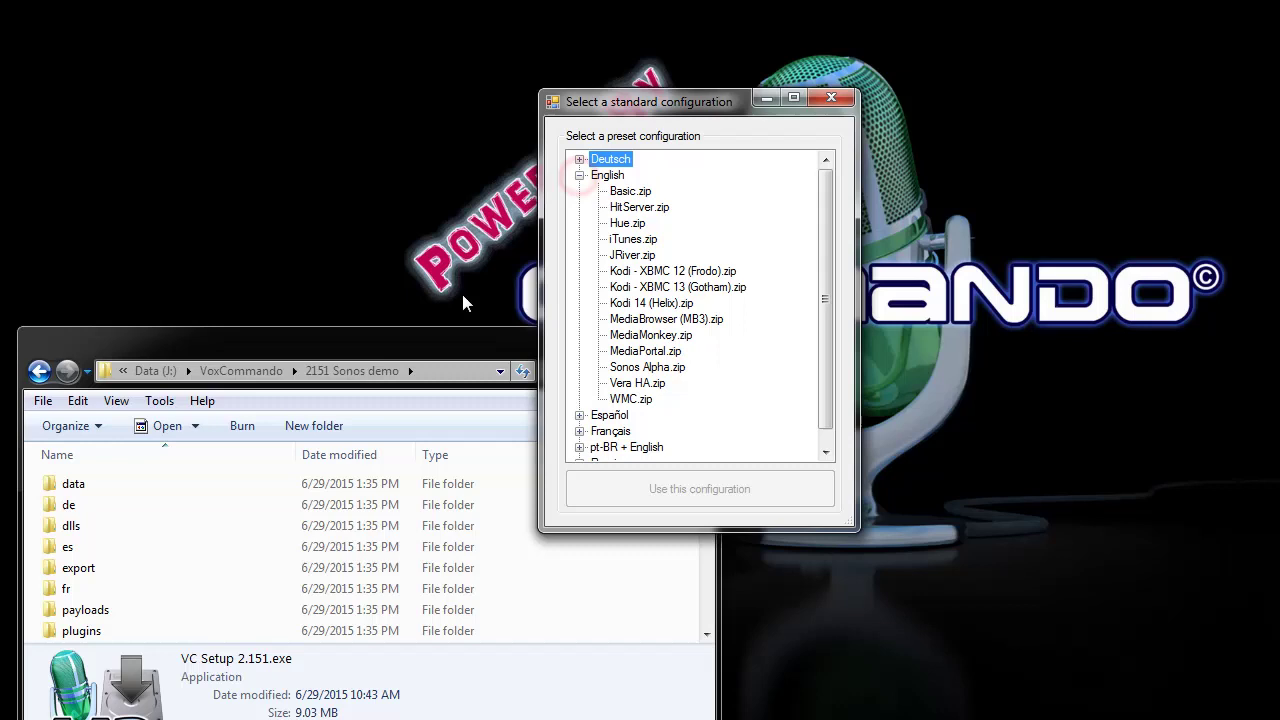
Step: Select Sonos Alpha.zip under English and use it as the configuration
left_click(634, 370)
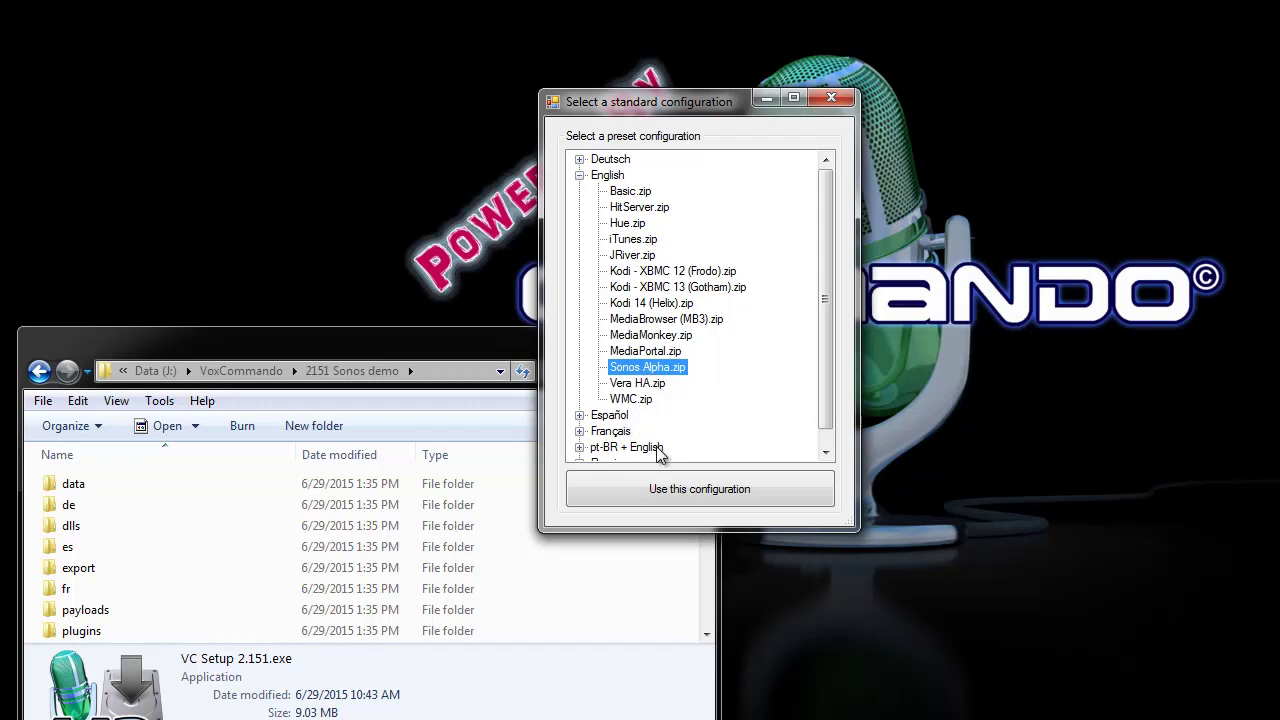
left_click(760, 492)
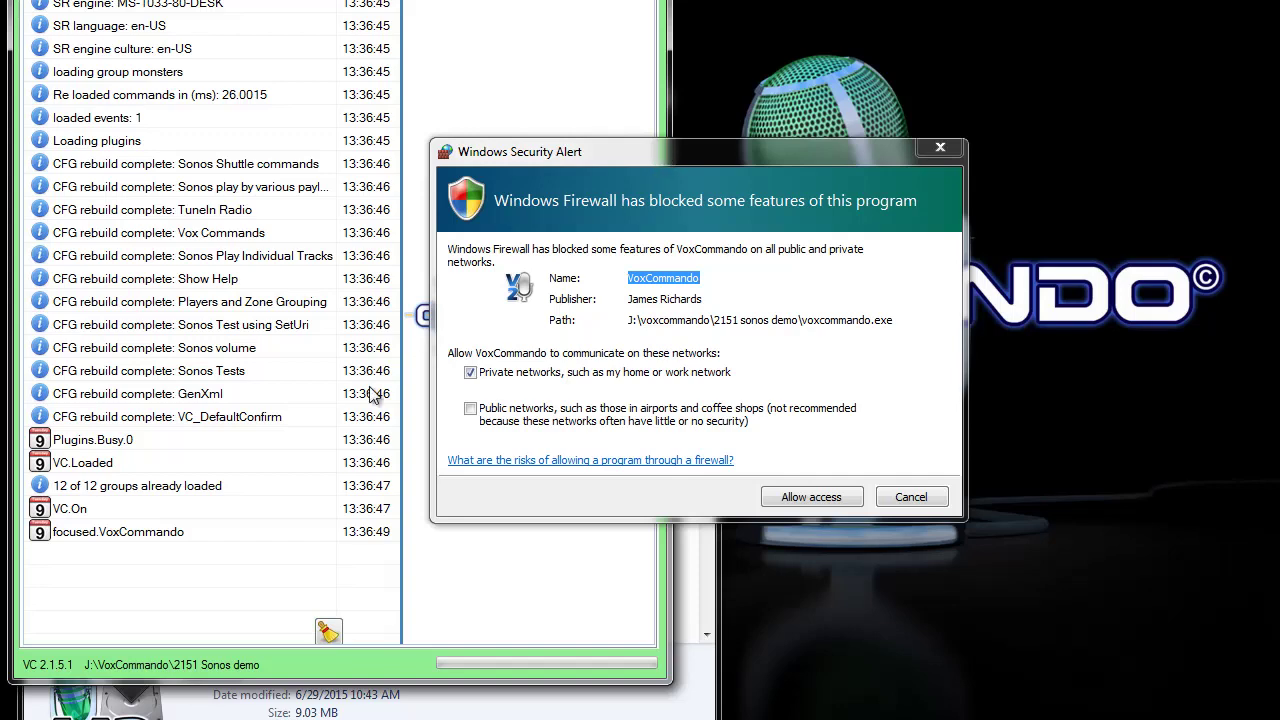
Step: Allow VoxCommando firewall access on private networks and open the Plugins menu
left_click(810, 499)
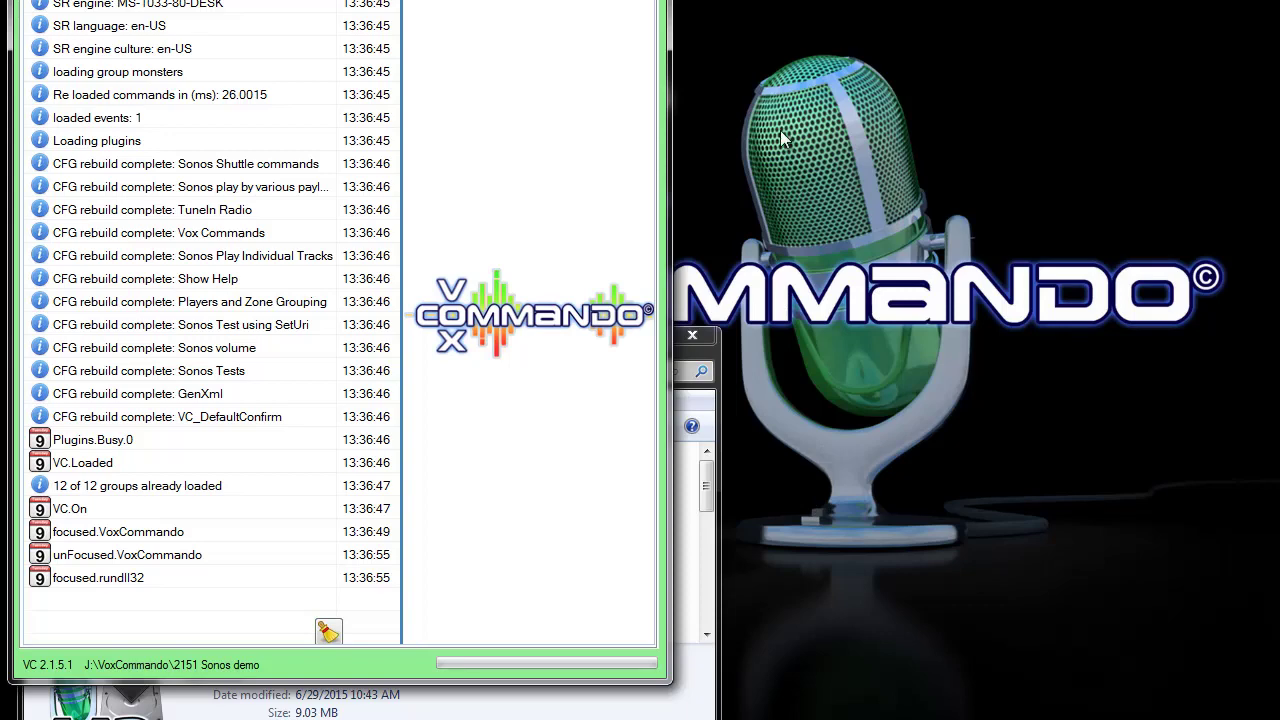
left_click_drag(705, 490, 707, 625)
left_click_drag(707, 672, 706, 547)
left_click(193, 48)
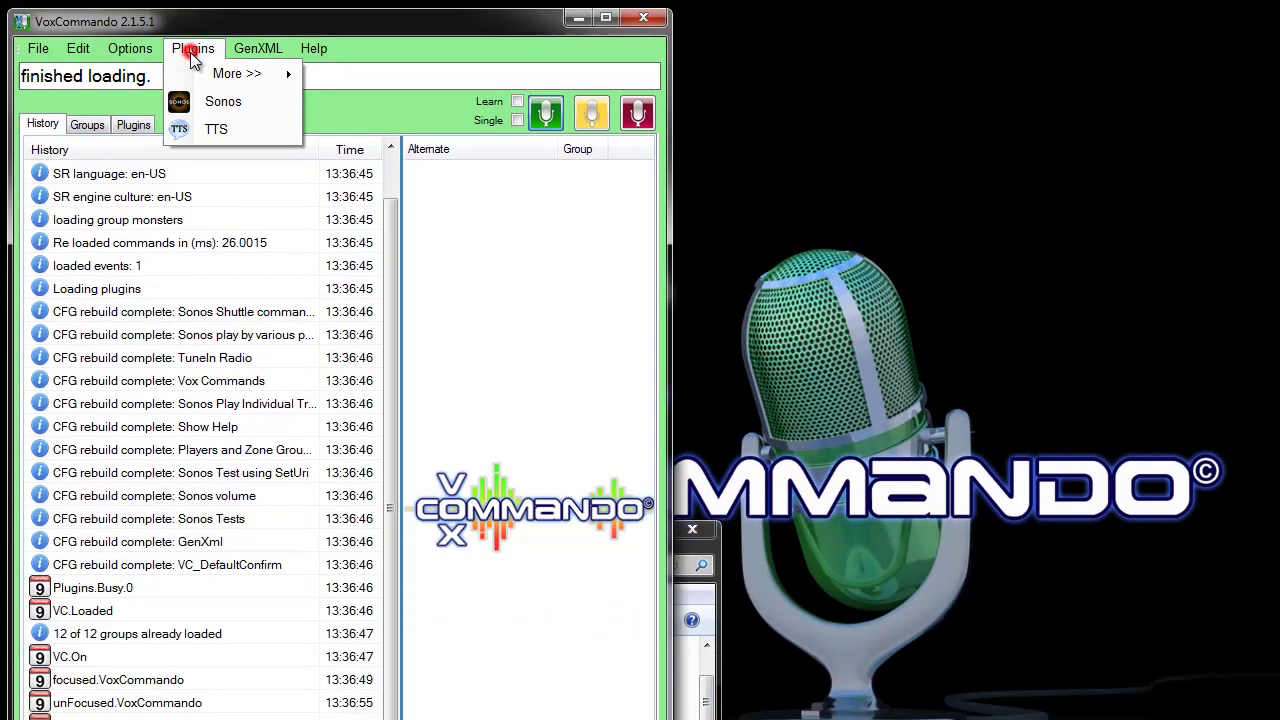
Step: In the Sonos plugin, make OFFICE the current player and tick Scan Tracks
left_click(236, 103)
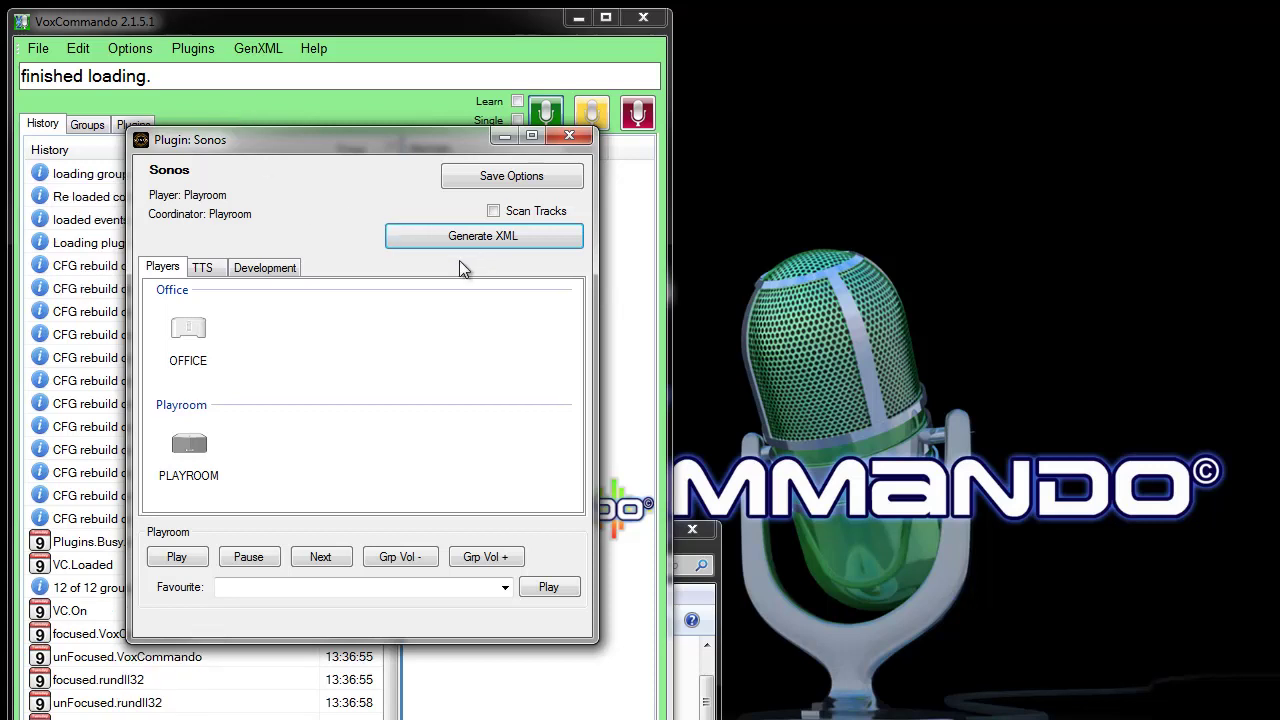
mouse_move(193, 335)
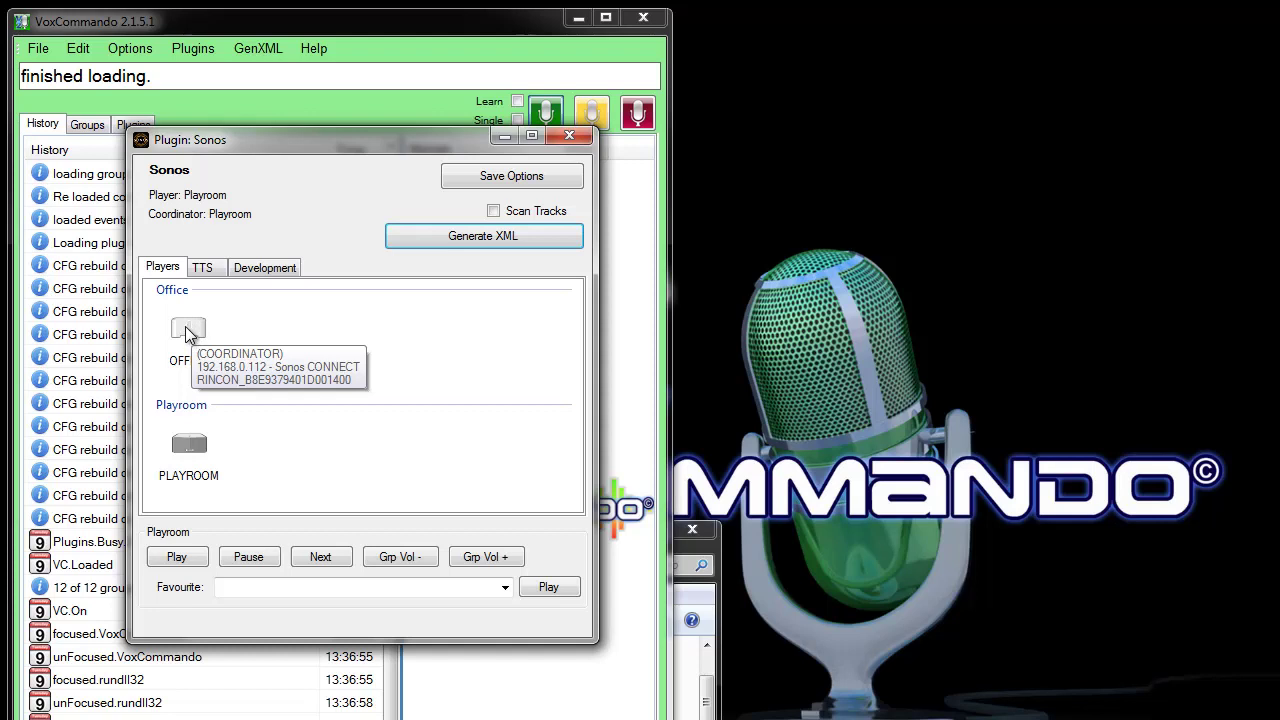
left_click(187, 332)
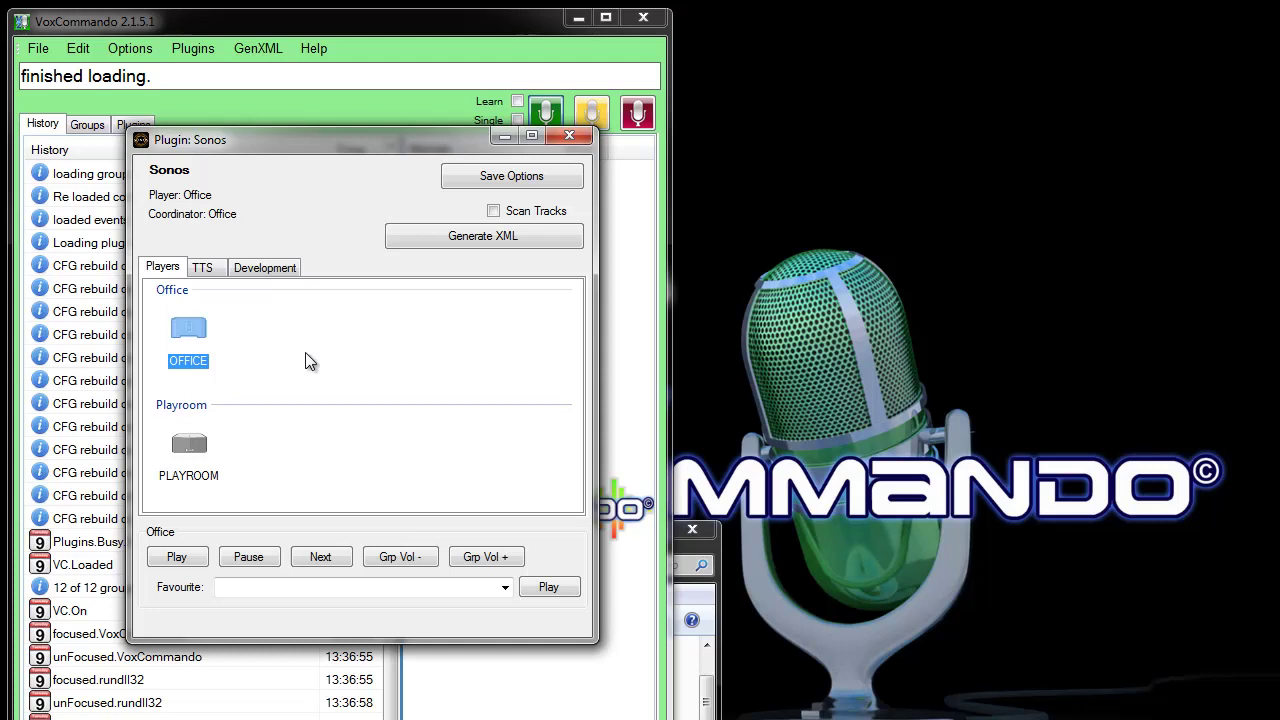
left_click(190, 445)
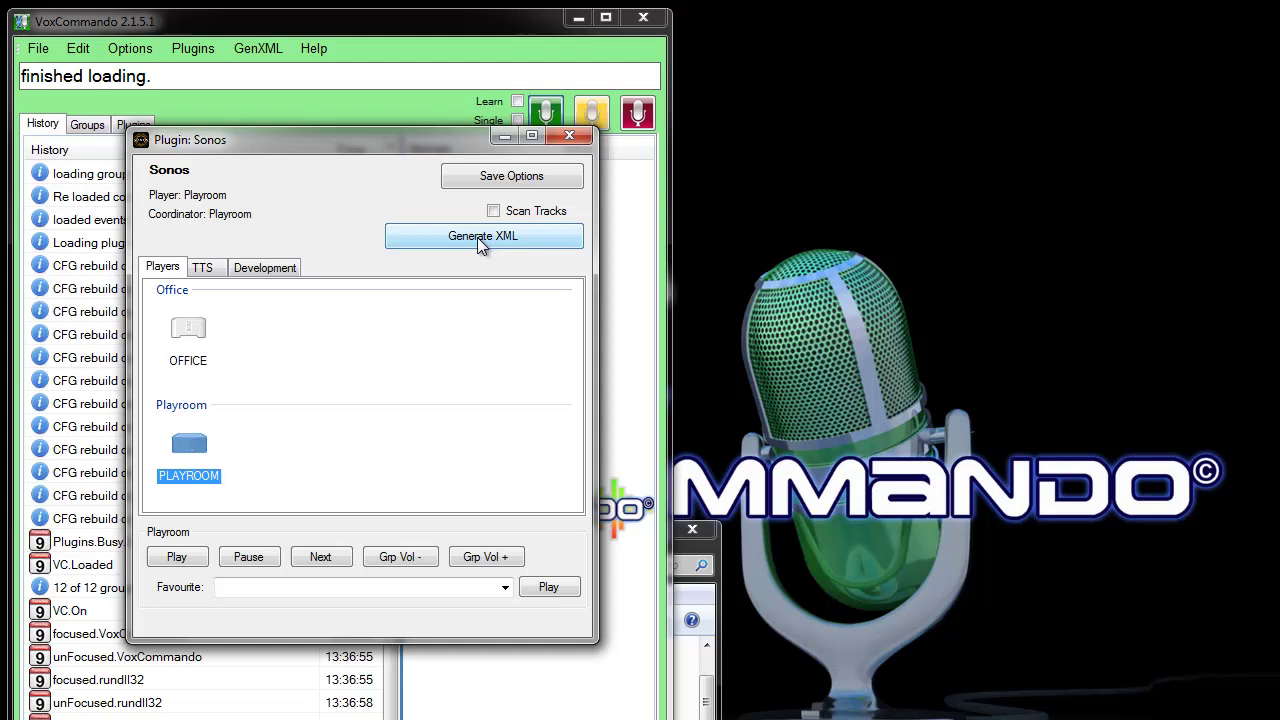
left_click(193, 334)
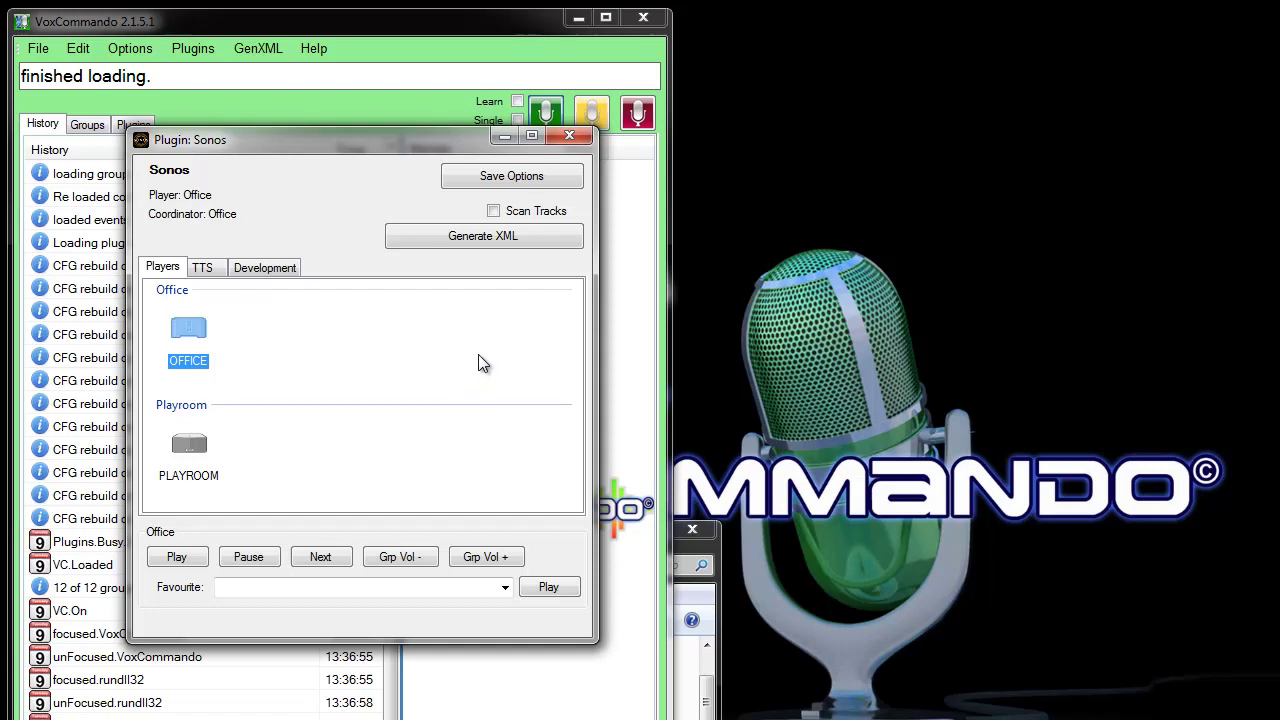
left_click(548, 211)
Step: Generate XML, finding 8533 tracks, and view the twelve files, including Tracks.xml, in SonosPayloads
left_click(467, 237)
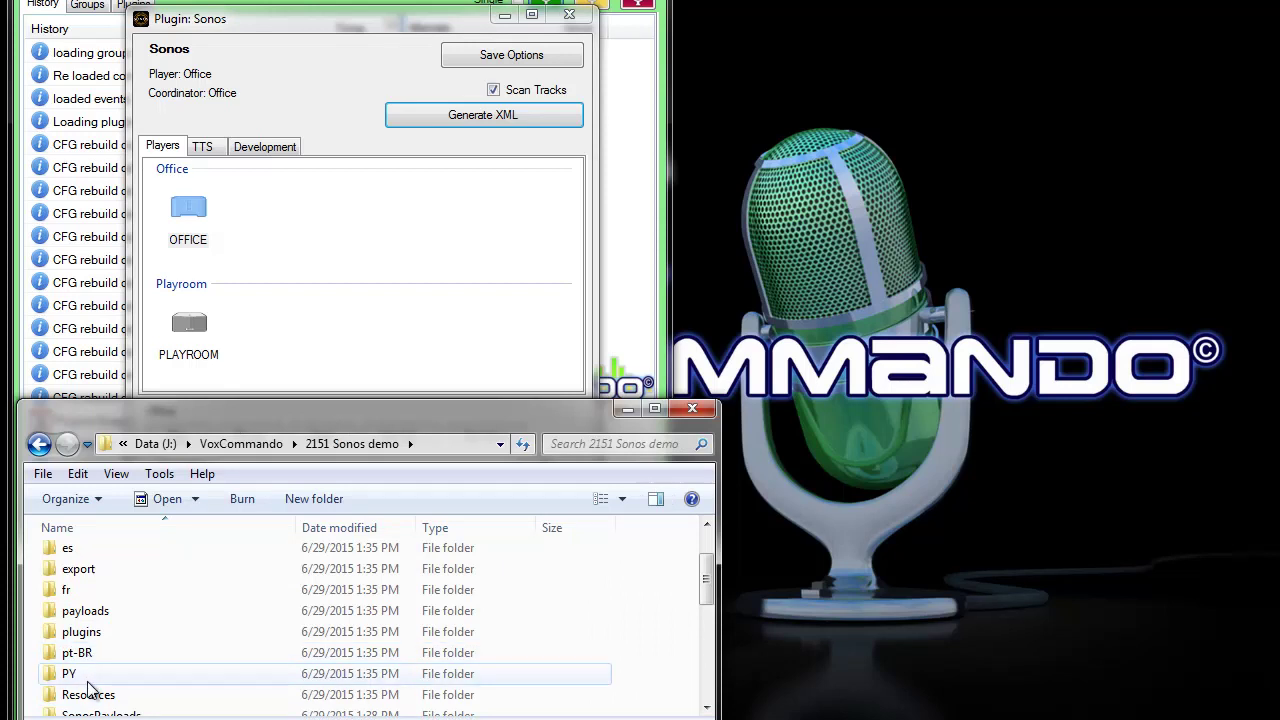
scroll(97, 680, "down", 1)
double_click(92, 655)
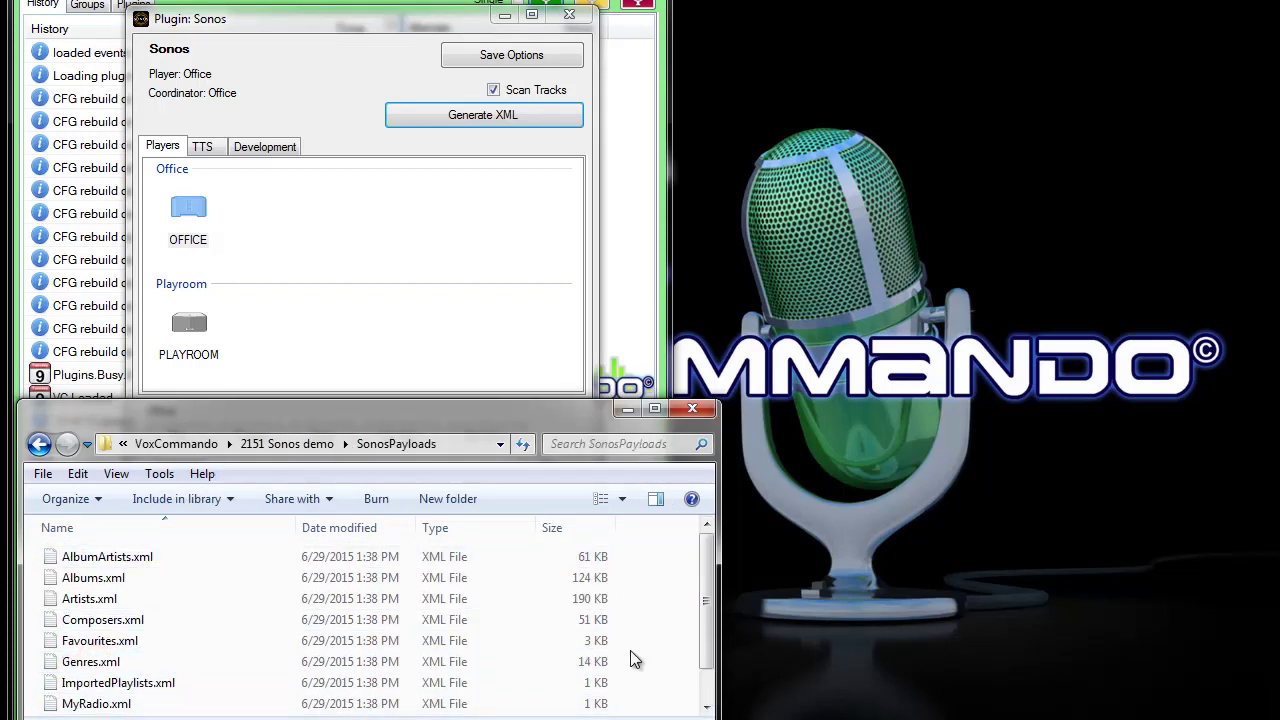
left_click_drag(706, 632, 709, 688)
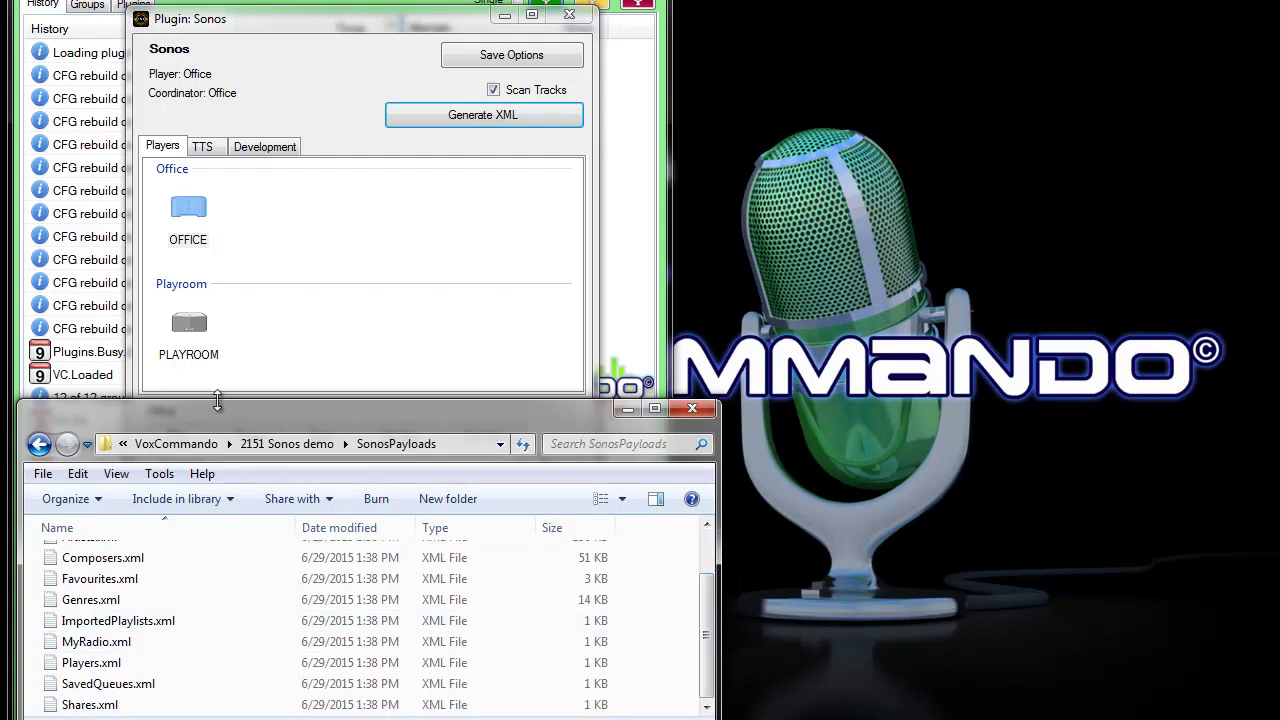
left_click_drag(226, 402, 226, 291)
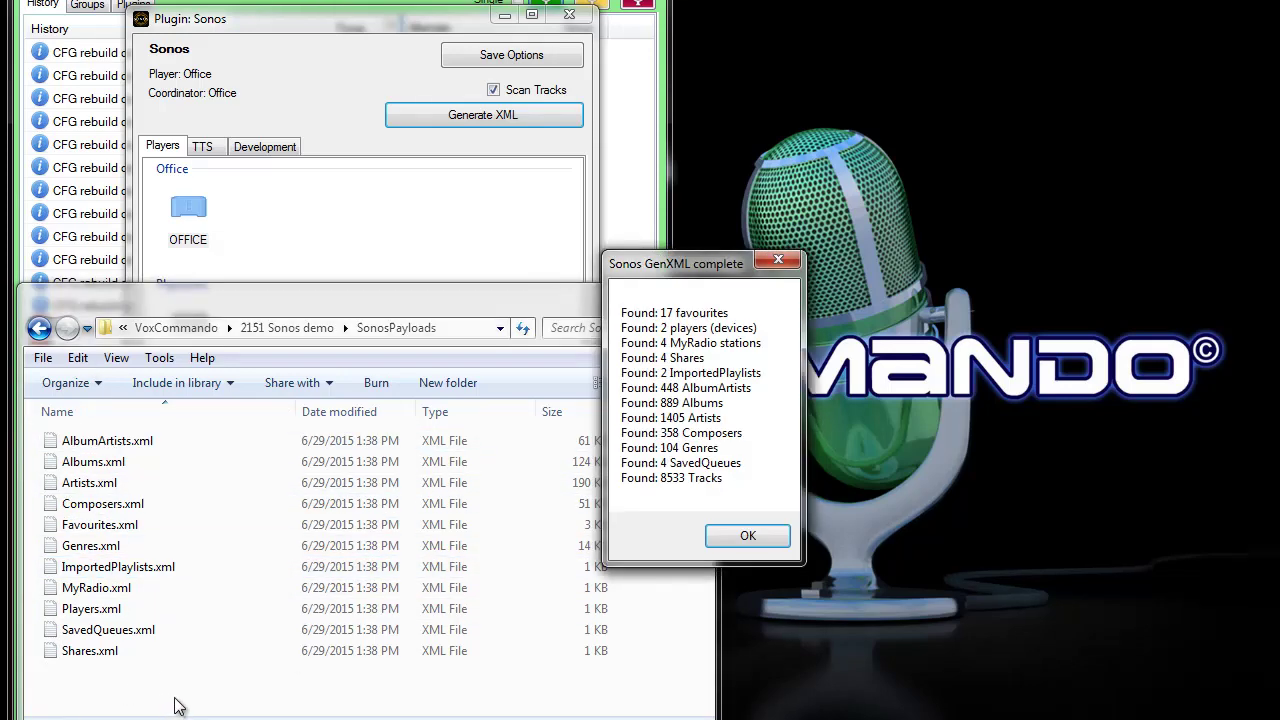
left_click_drag(718, 271, 424, 222)
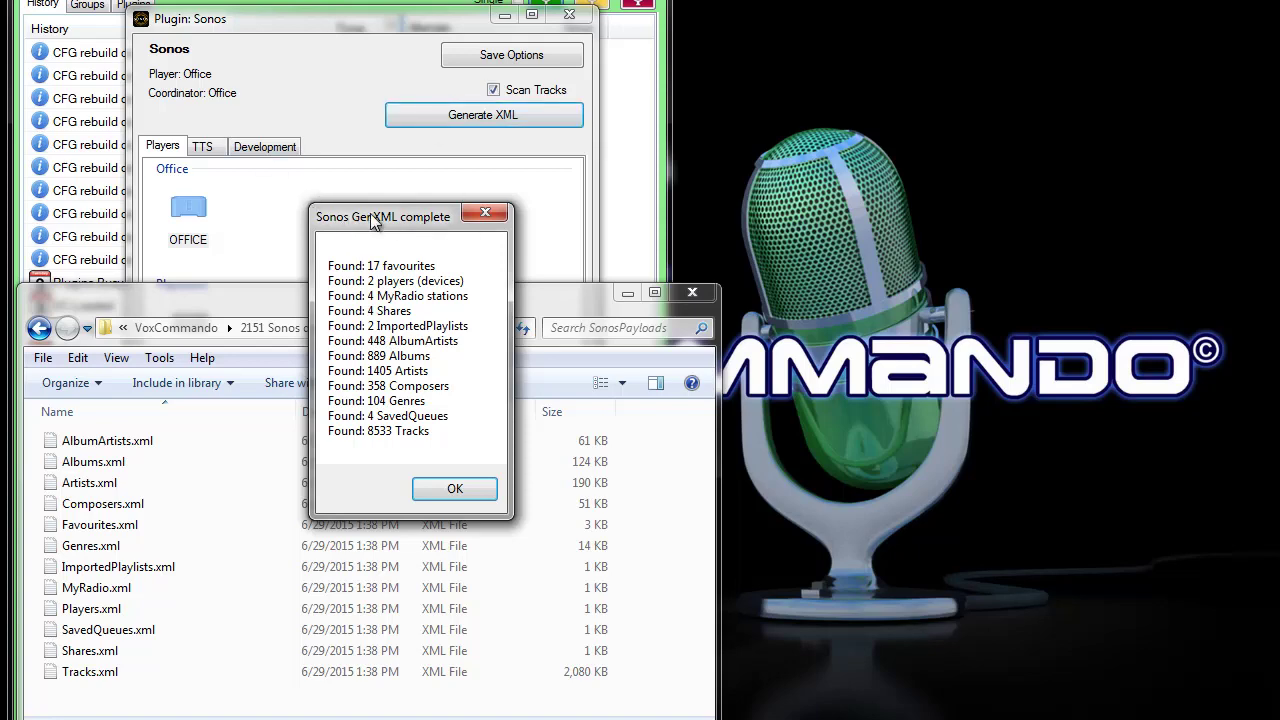
left_click_drag(385, 217, 429, 236)
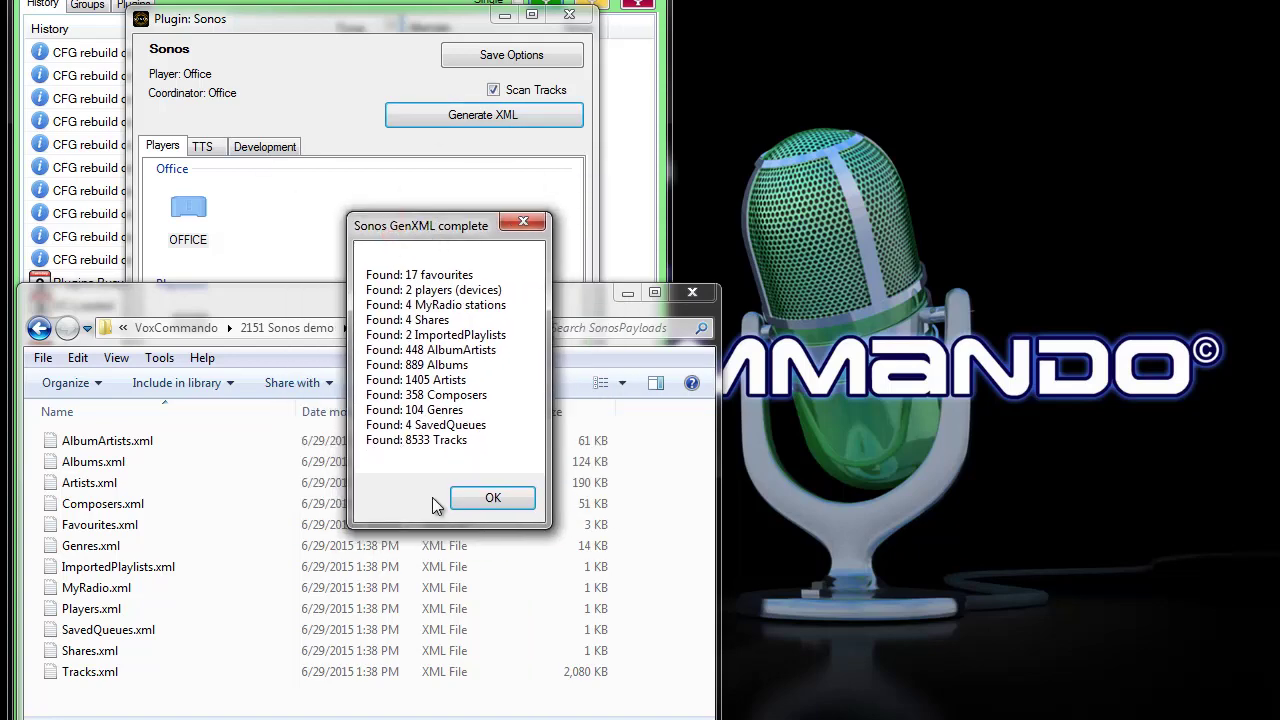
left_click(478, 508)
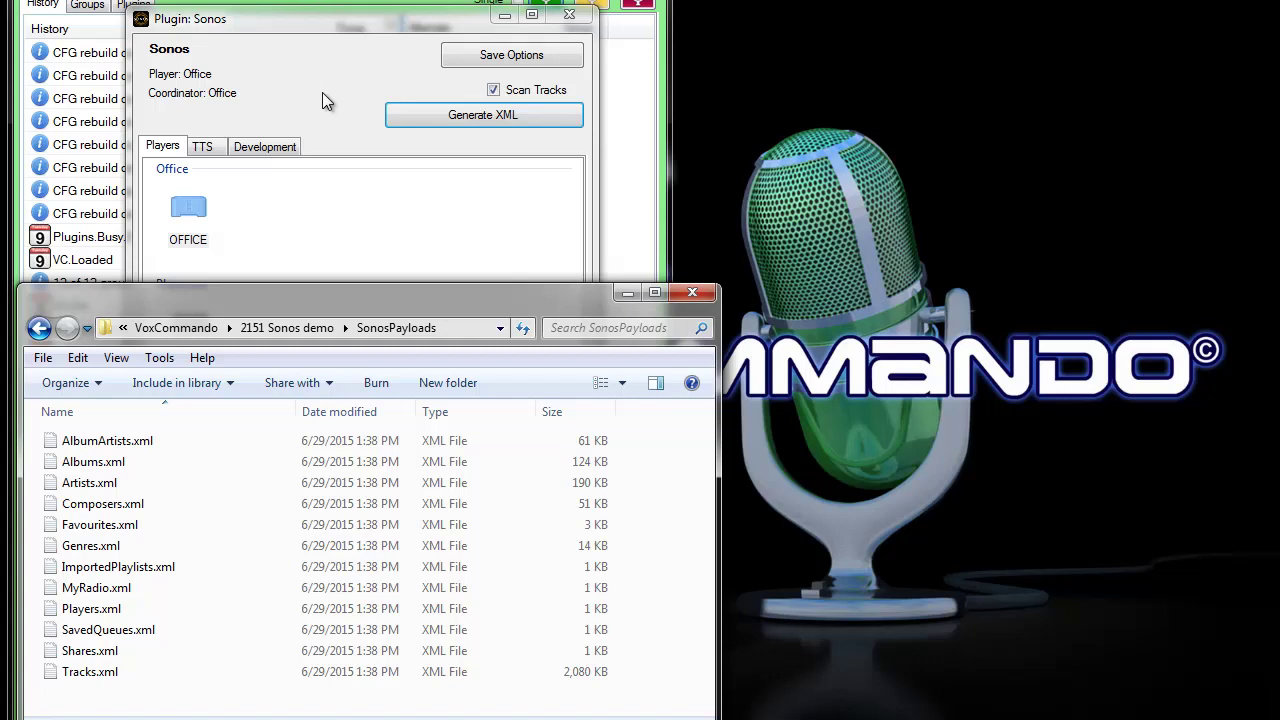
Step: Show the Sonos TTS tab and check the TTS Voice list without choosing a voice
left_click(202, 146)
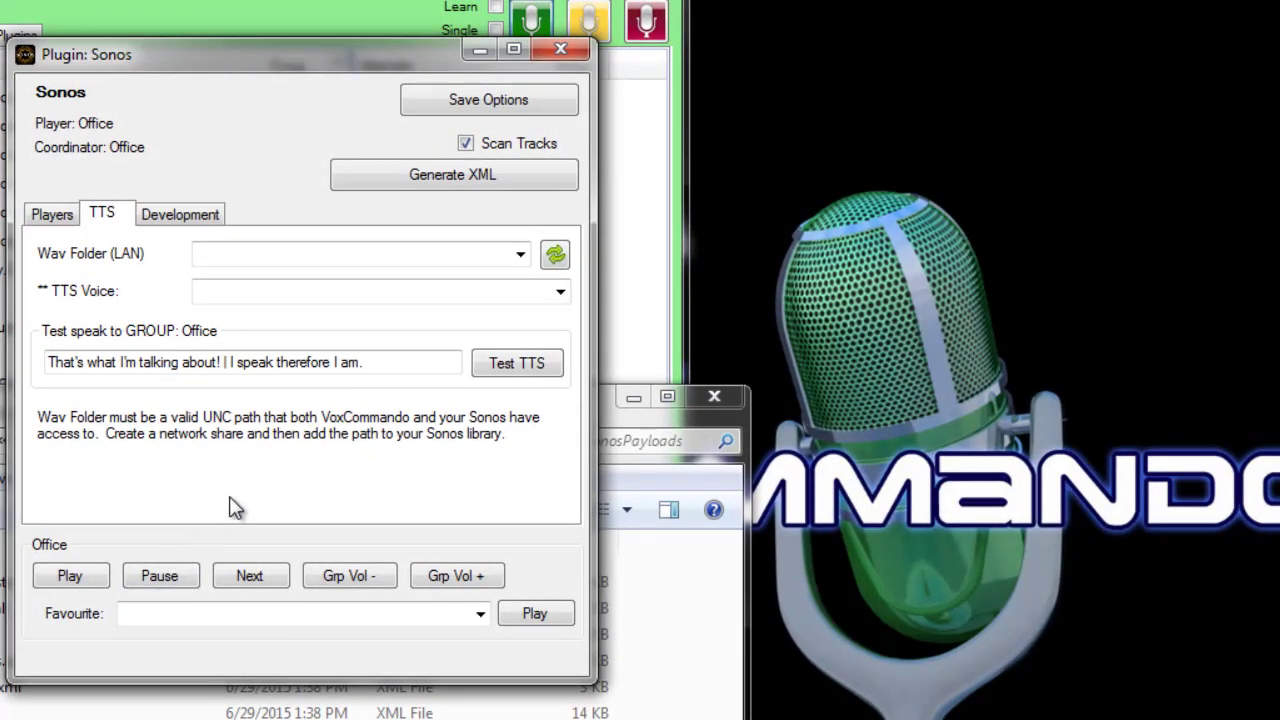
left_click(561, 292)
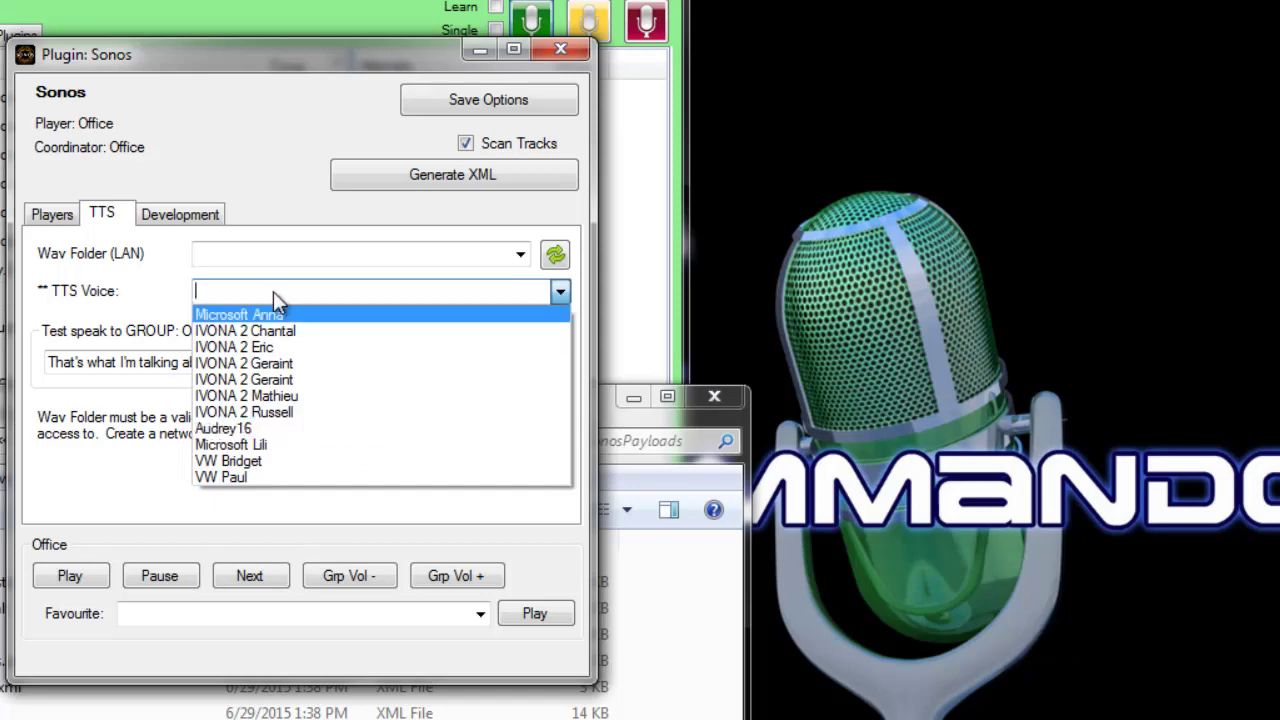
left_click(274, 58)
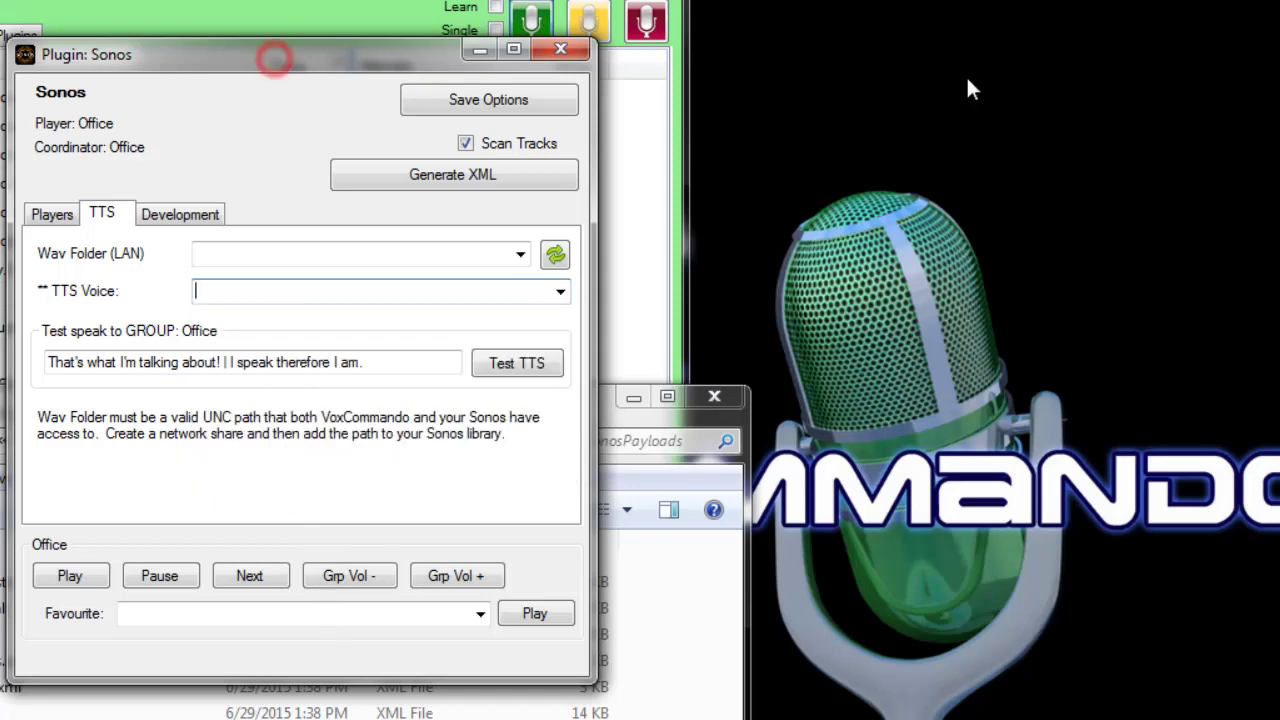
left_click_drag(196, 57, 884, 66)
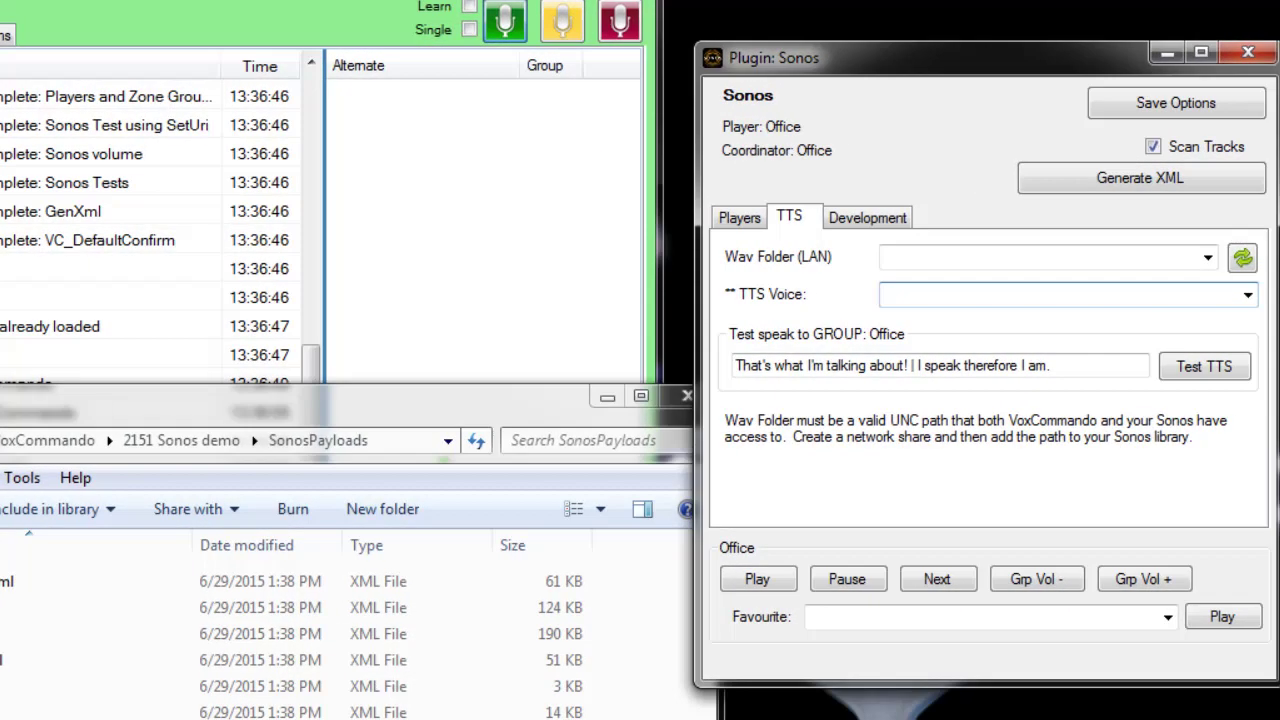
Step: Open the TTS plugin settings alongside the Sonos voice list to compare available voices
left_click(18, 35)
left_click(78, 39)
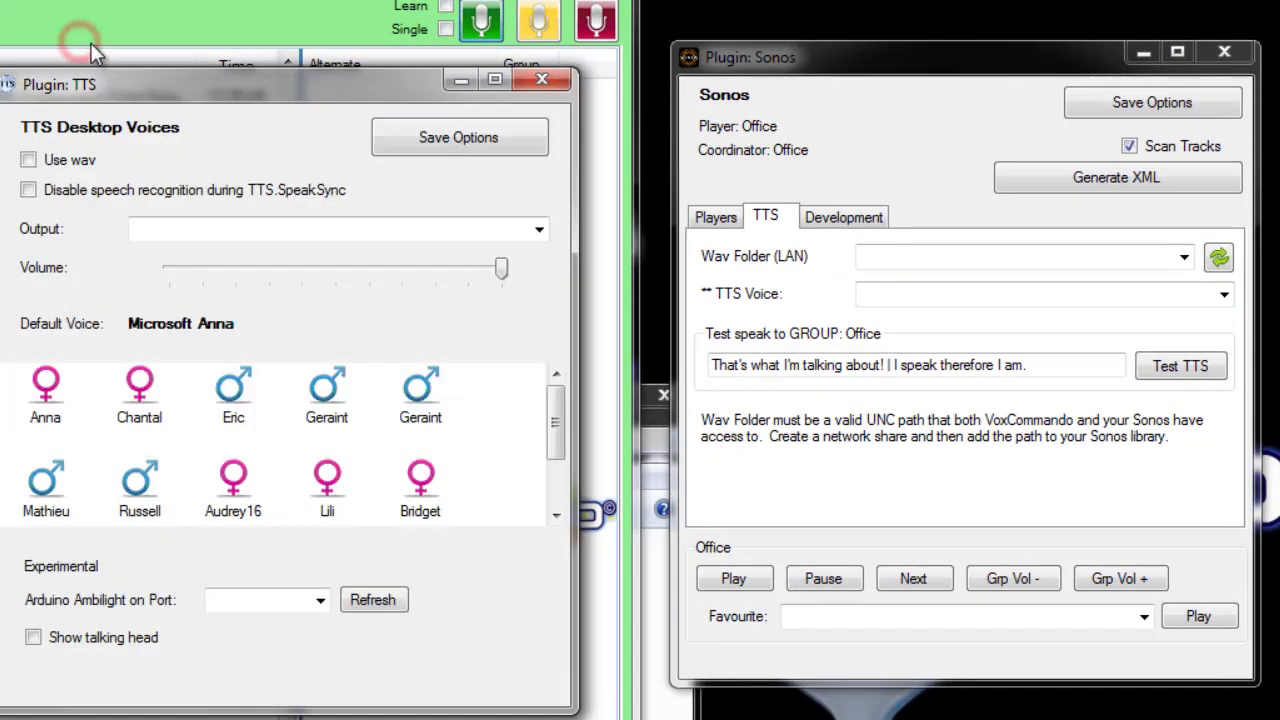
left_click_drag(212, 80, 249, 27)
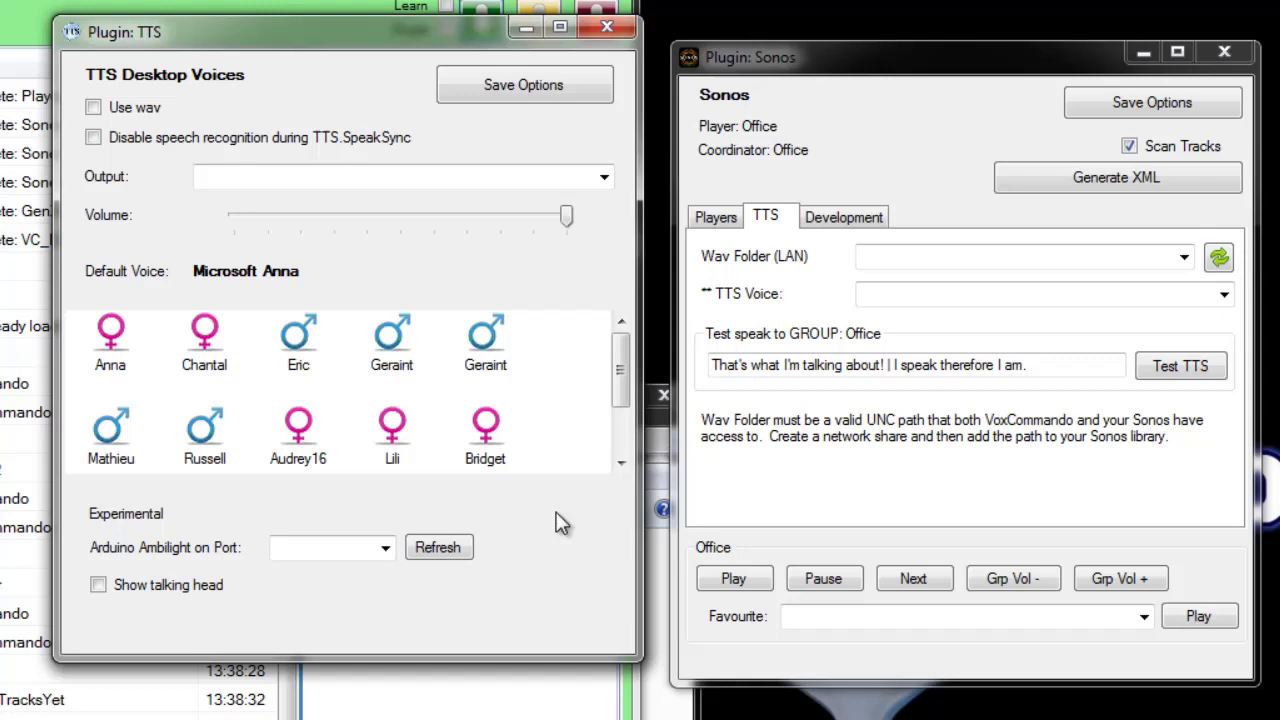
left_click(886, 294)
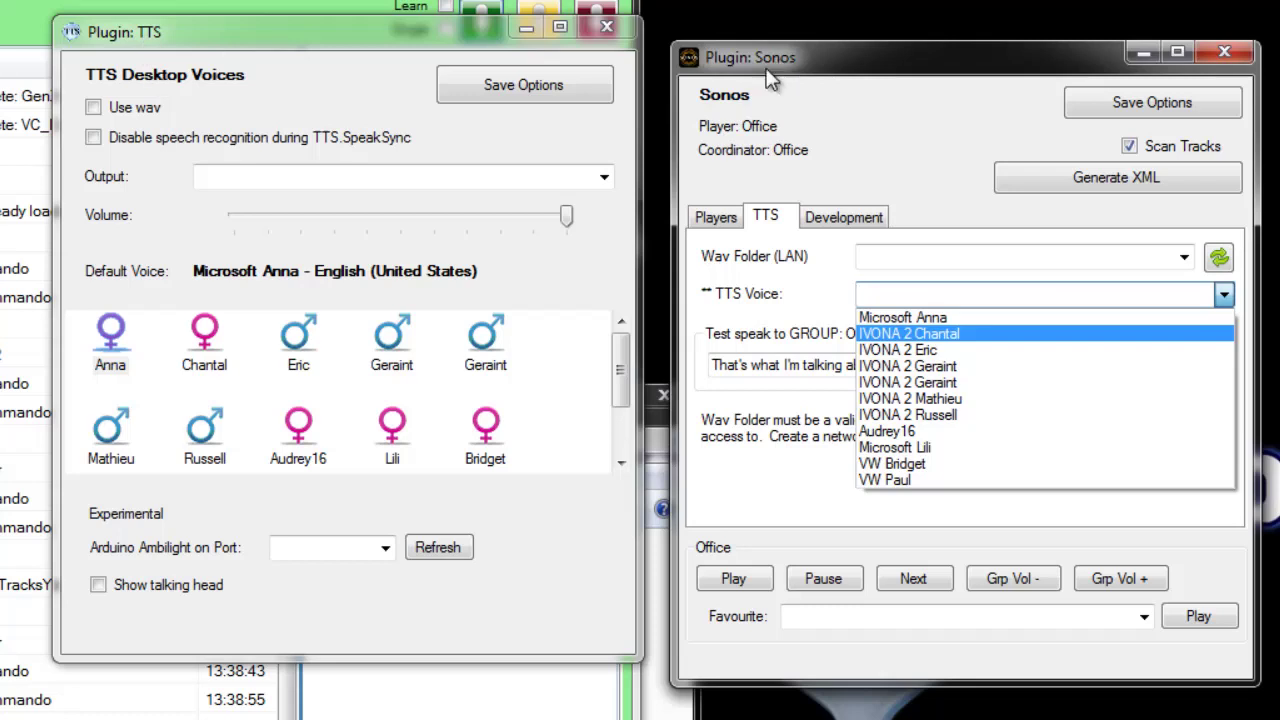
left_click(479, 447)
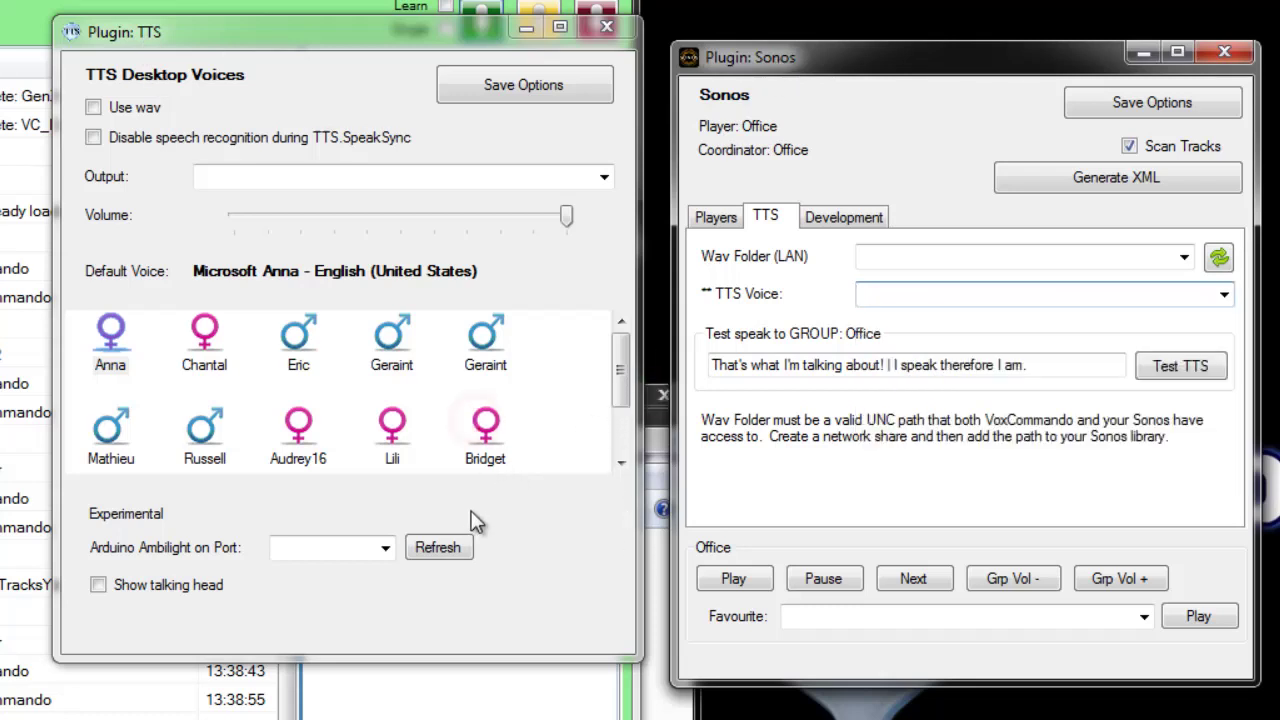
left_click(620, 385)
scroll(622, 398, "down", 2)
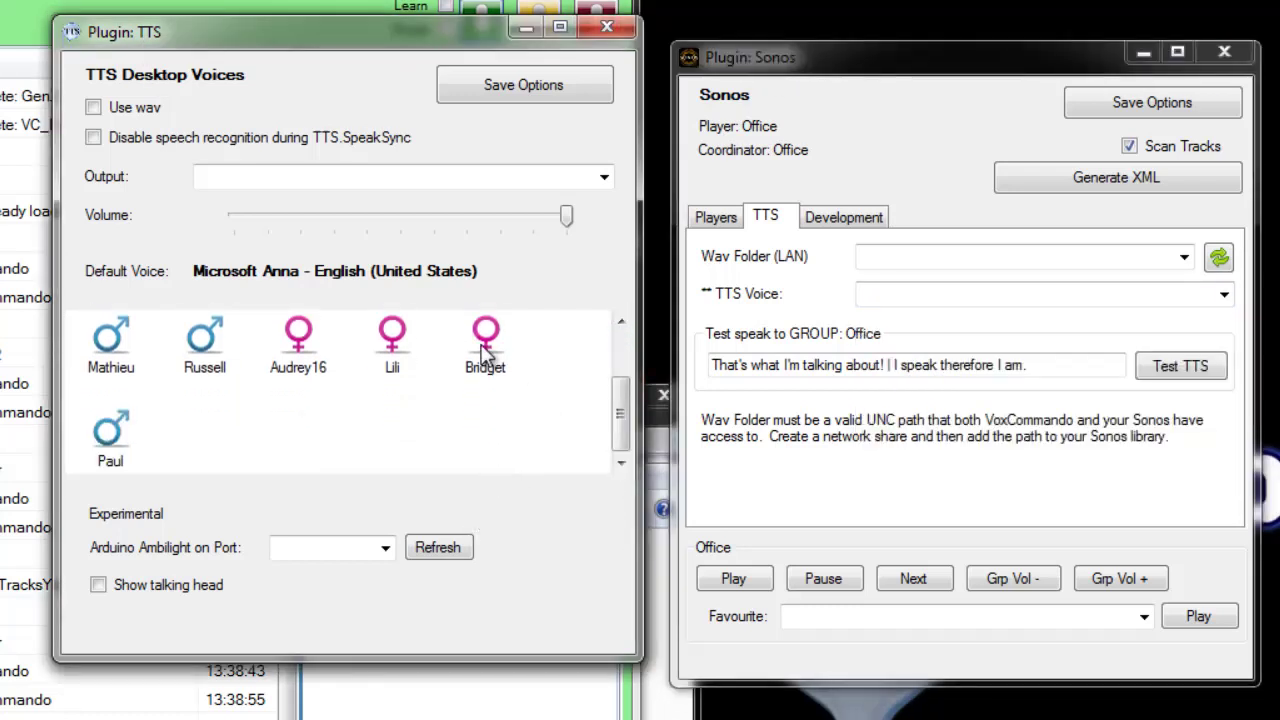
Step: Try Bridget, then keep Microsoft Anna as the default TTS voice and save the options
mouse_move(107, 447)
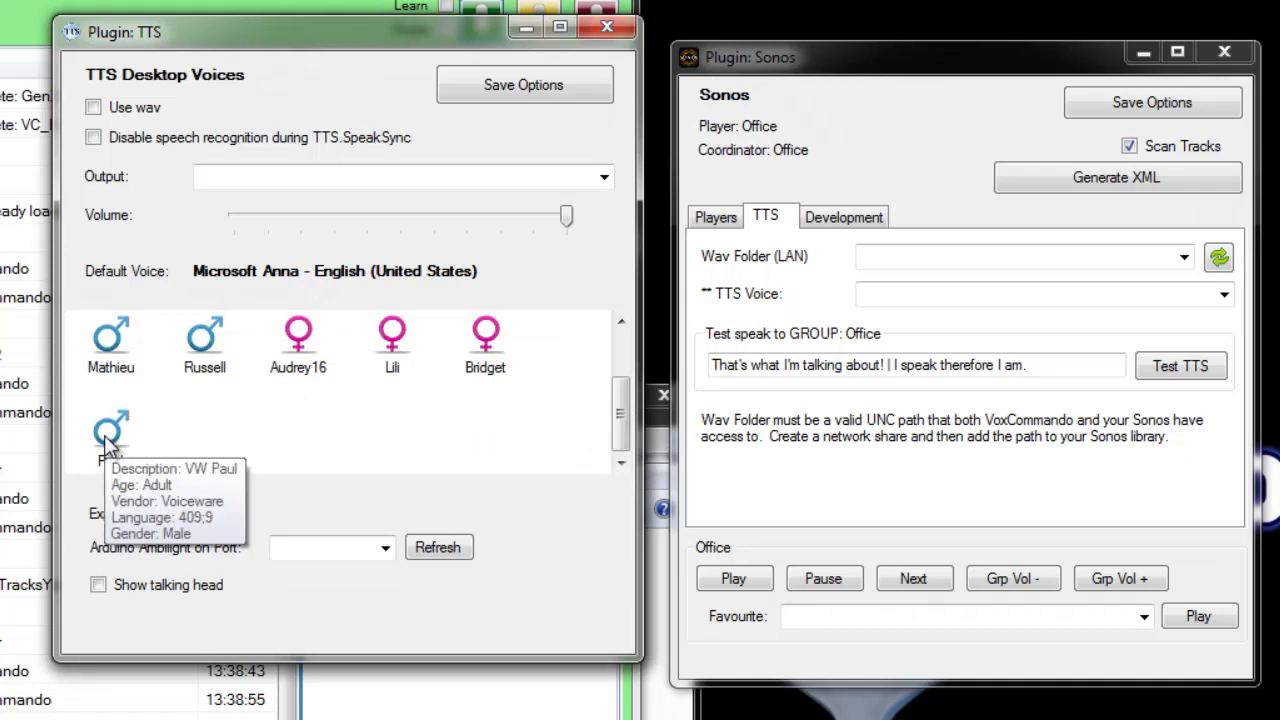
left_click(486, 341)
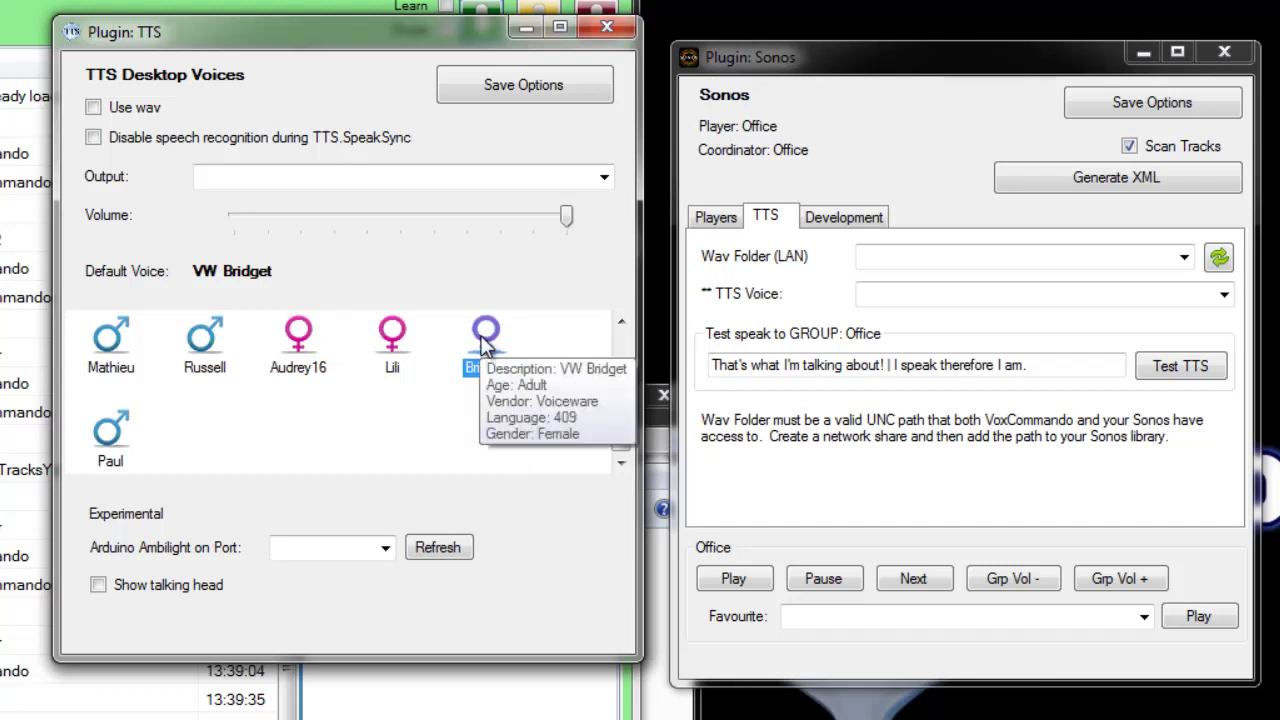
mouse_move(497, 340)
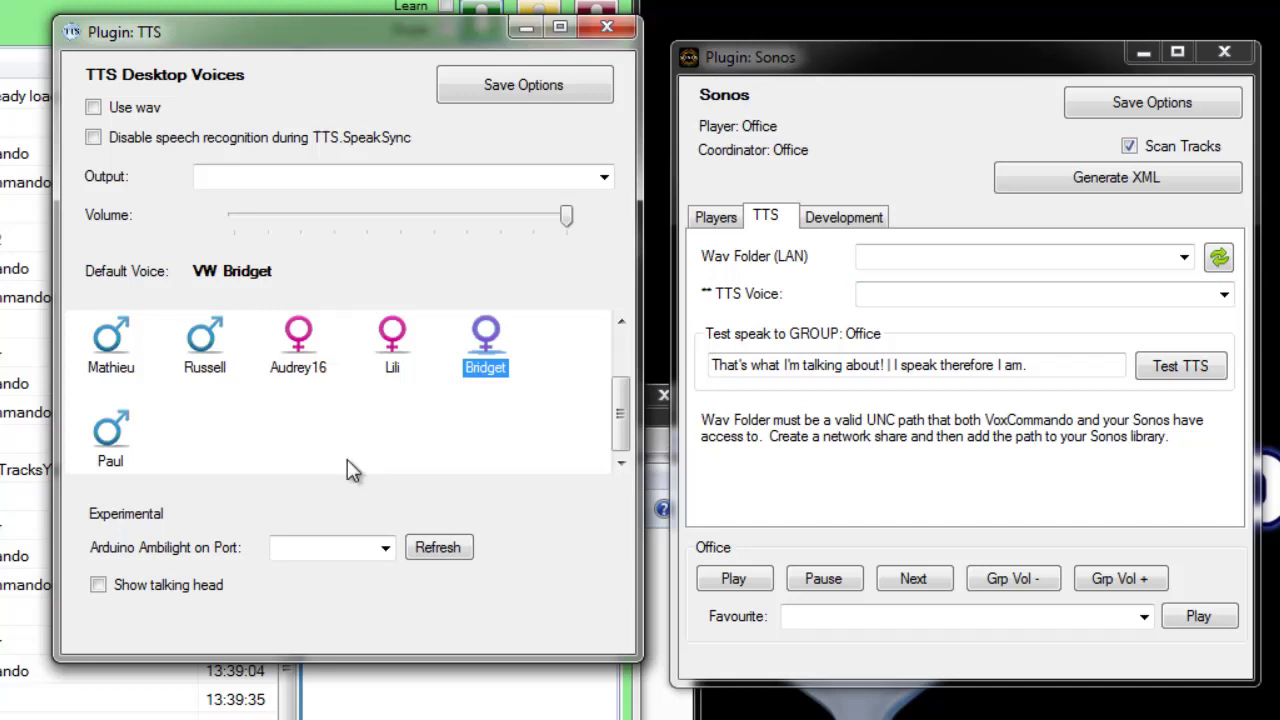
mouse_move(97, 450)
left_click_drag(620, 413, 620, 369)
left_click(110, 350)
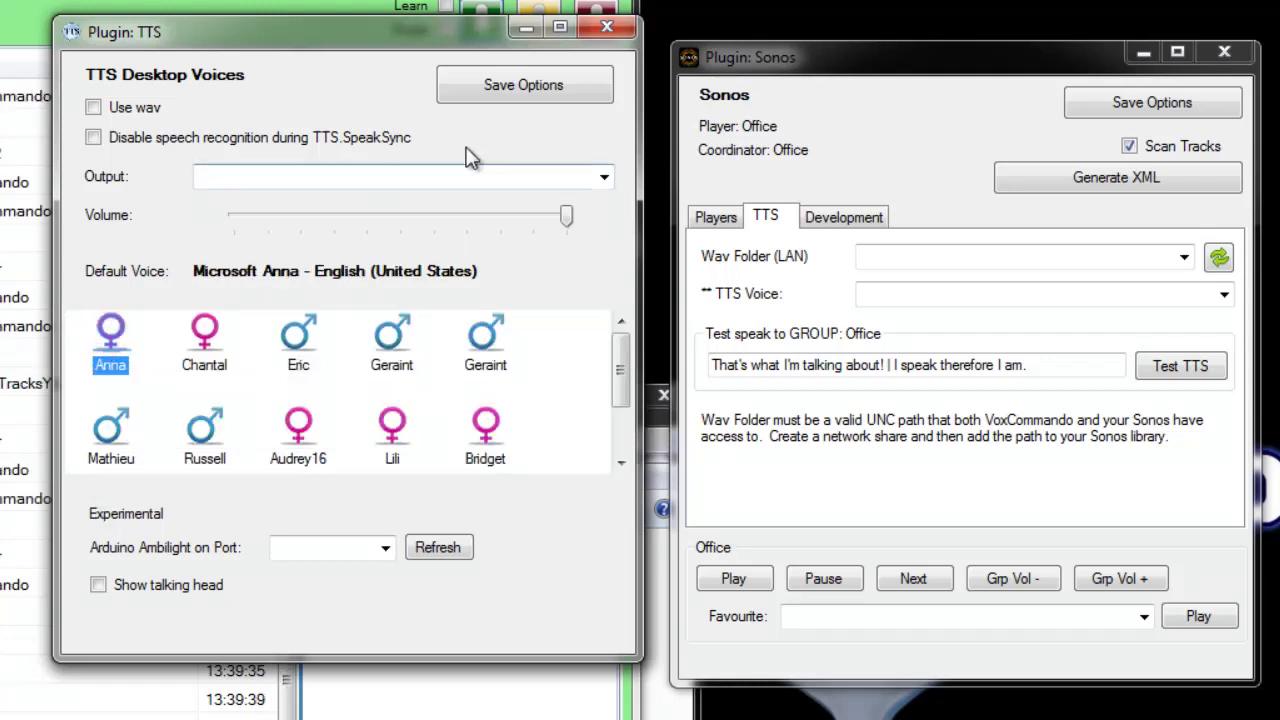
left_click(475, 87)
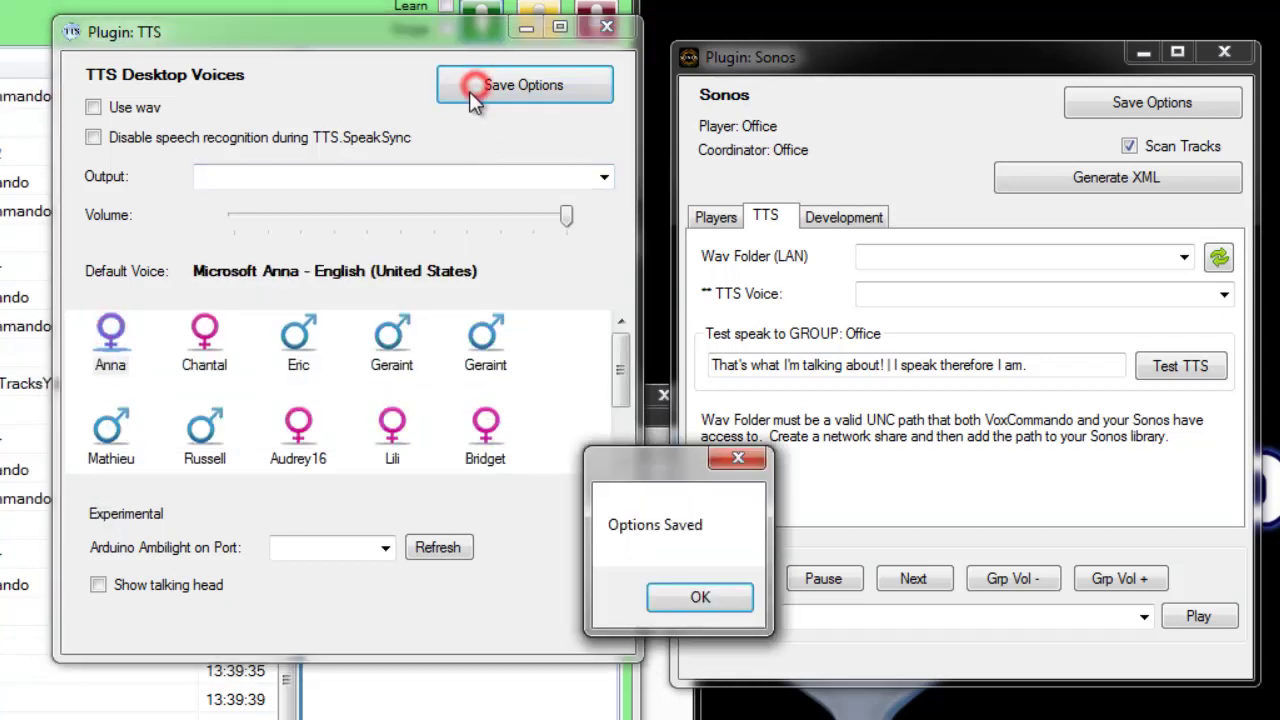
left_click(712, 597)
Step: Close the TTS plugin settings and pick VW Bridget in the Sonos TTS Voice dropdown
left_click(607, 28)
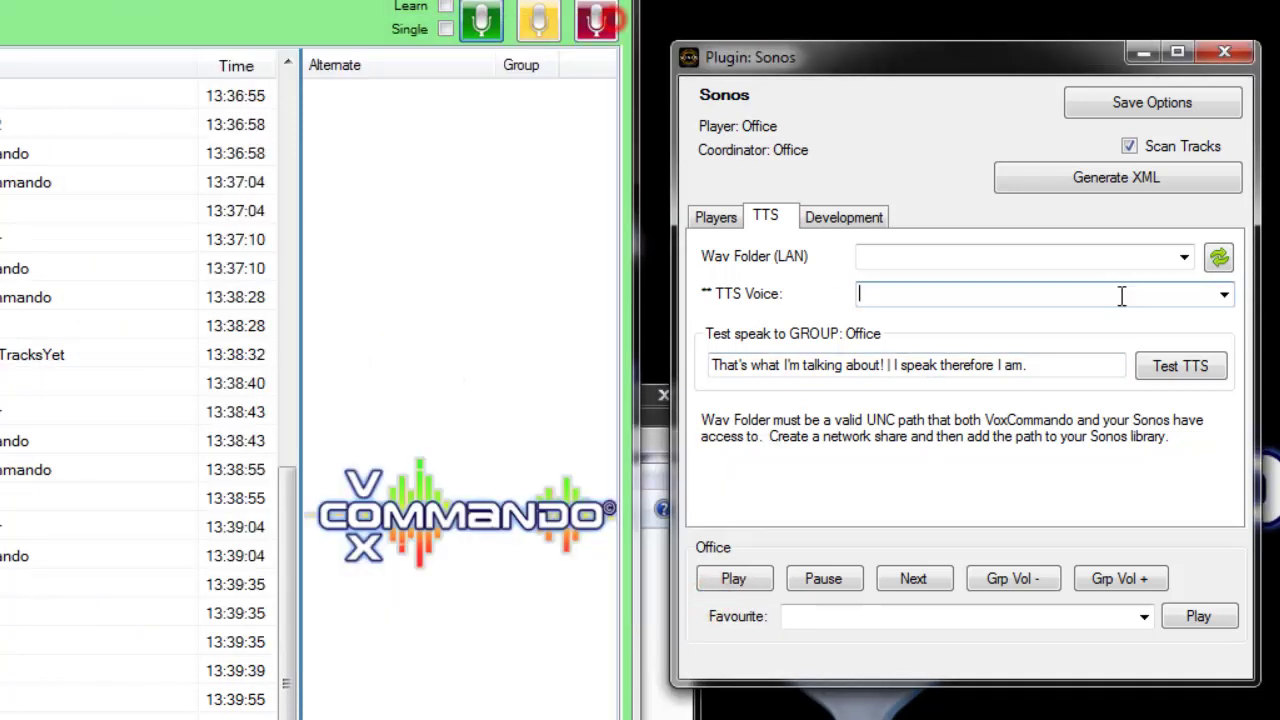
left_click(1224, 294)
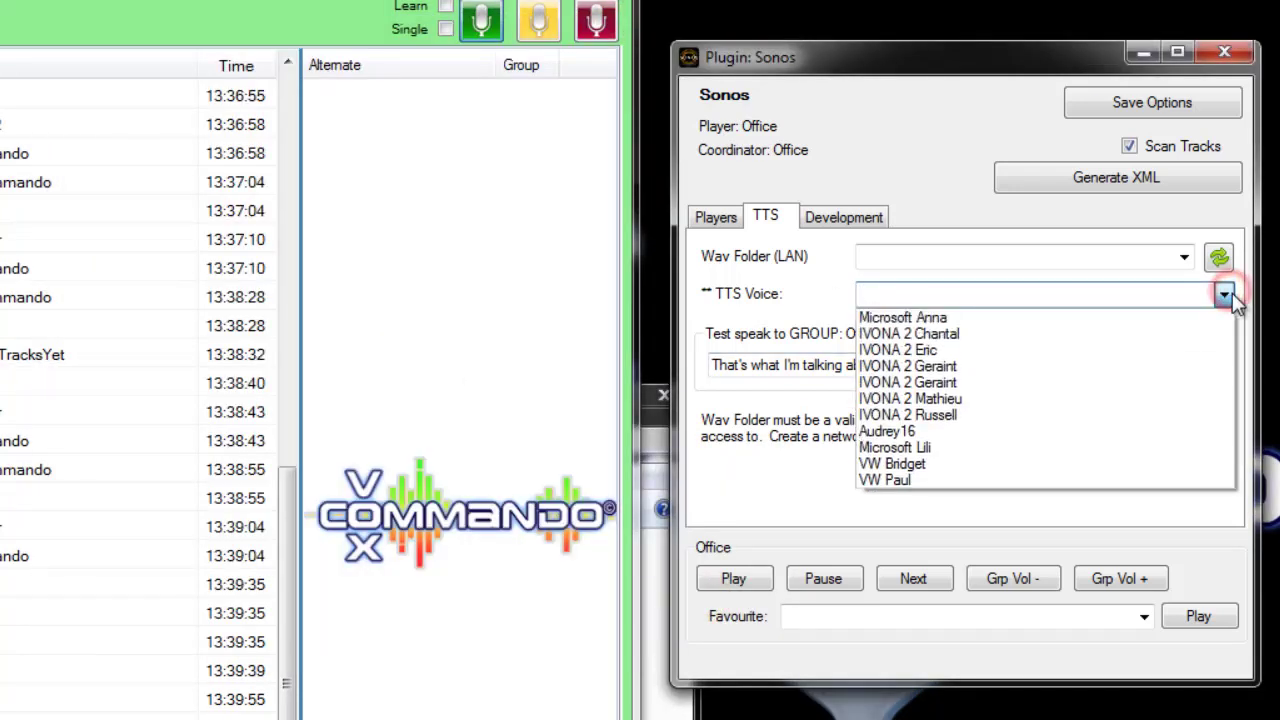
left_click(902, 463)
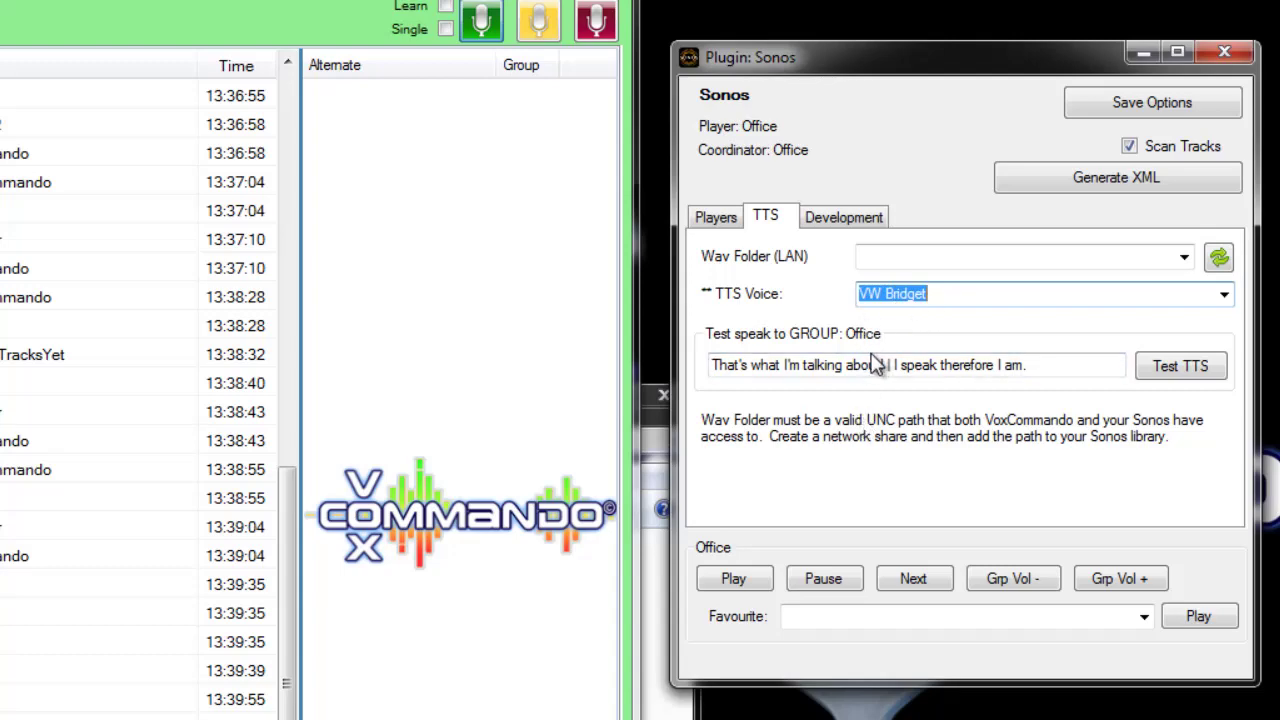
Step: Choose \\LG-NAS\Multimedia\mp3 in the Sonos Wav Folder (LAN) dropdown
left_click_drag(830, 52, 216, 147)
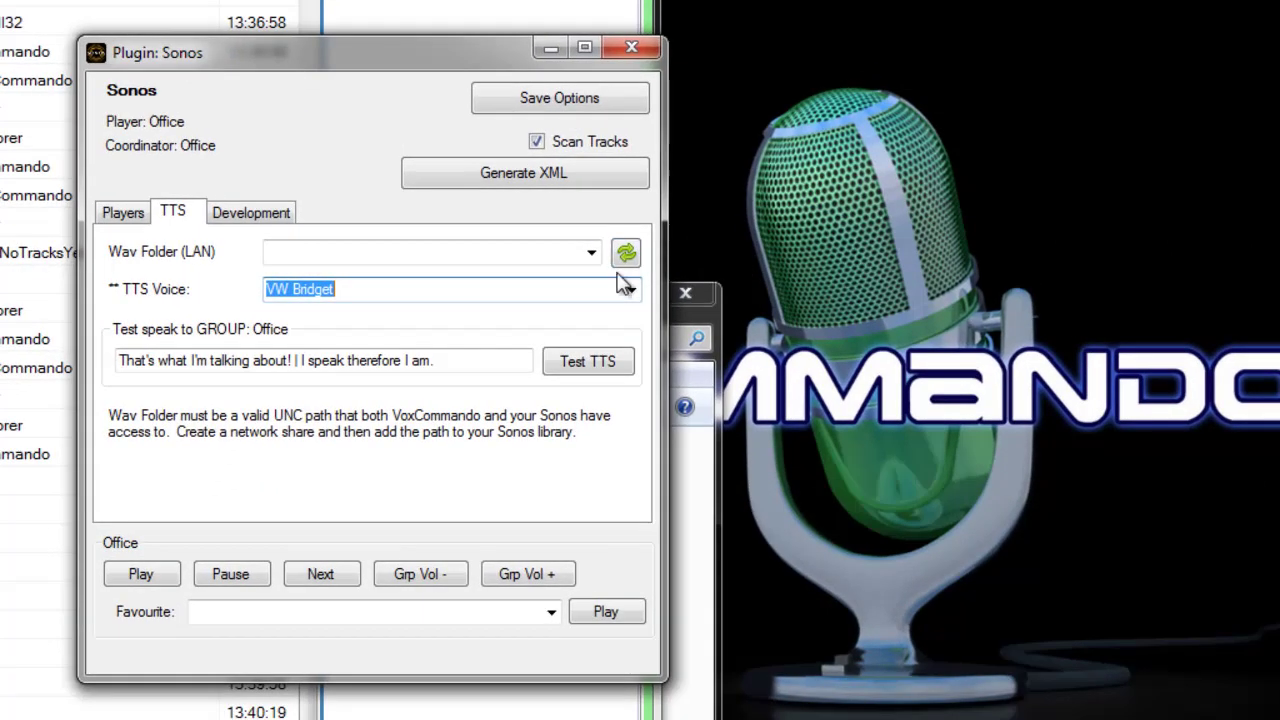
left_click(571, 343)
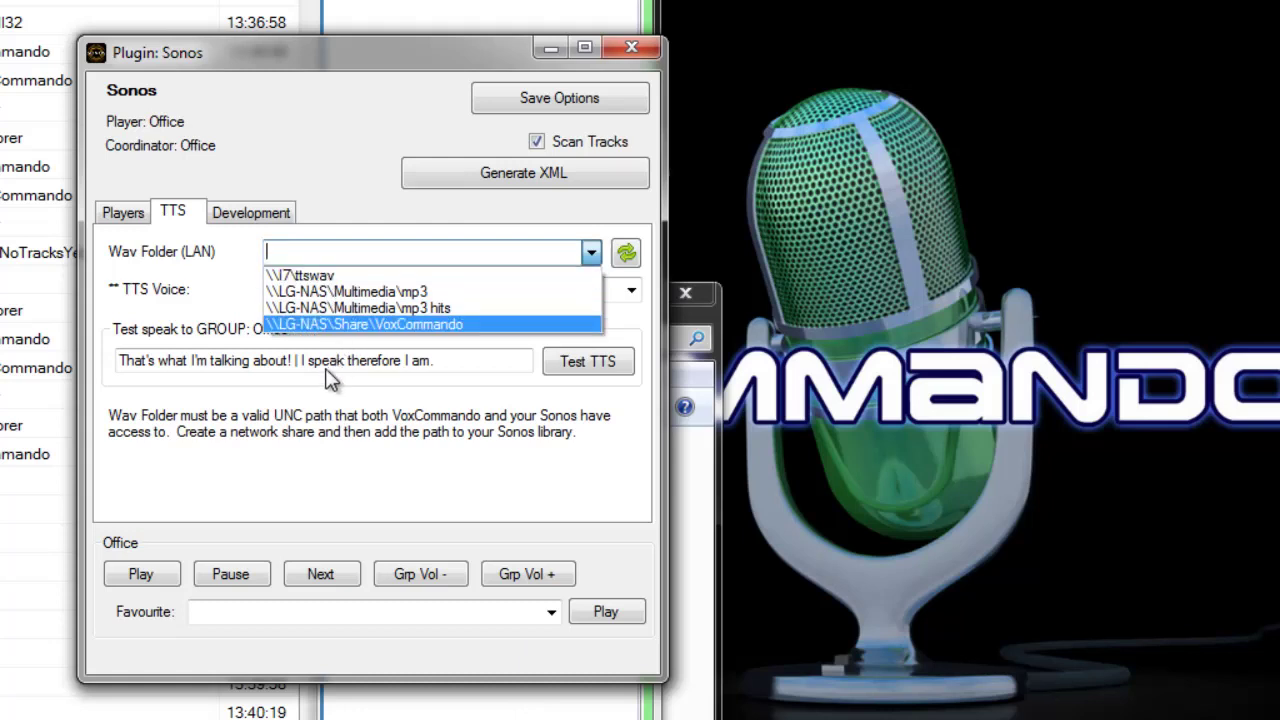
left_click(300, 291)
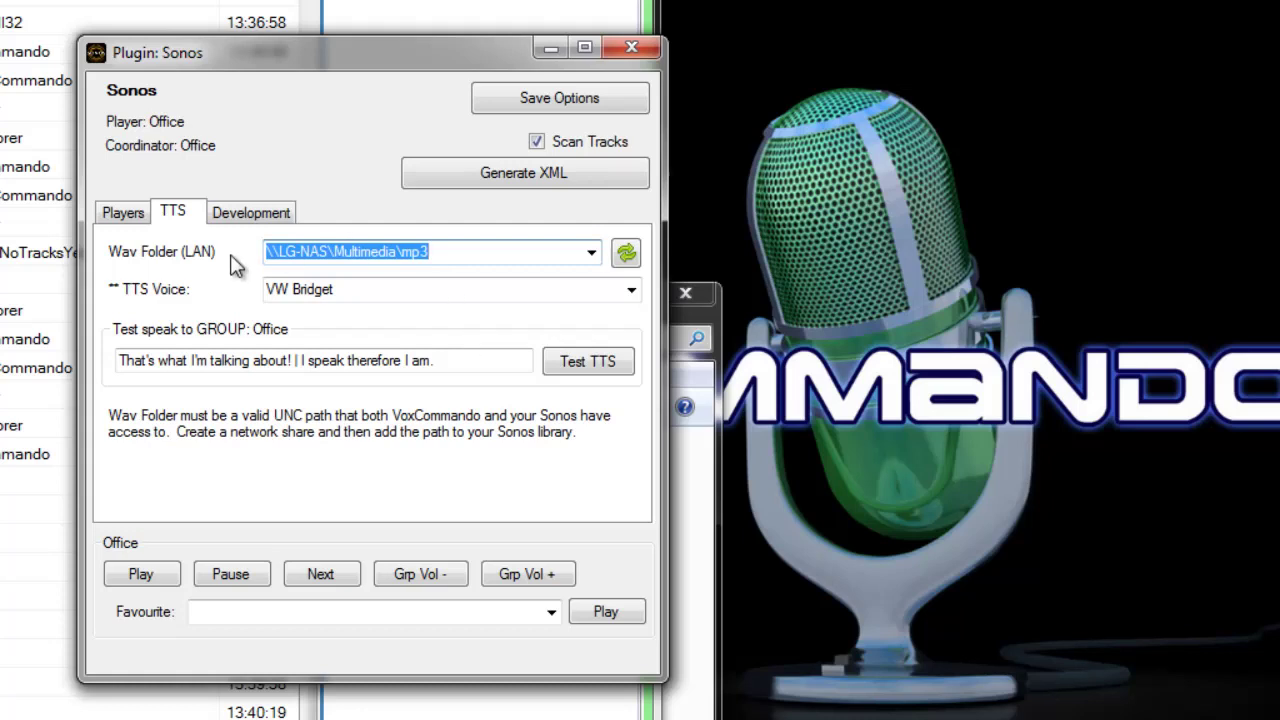
left_click(470, 251)
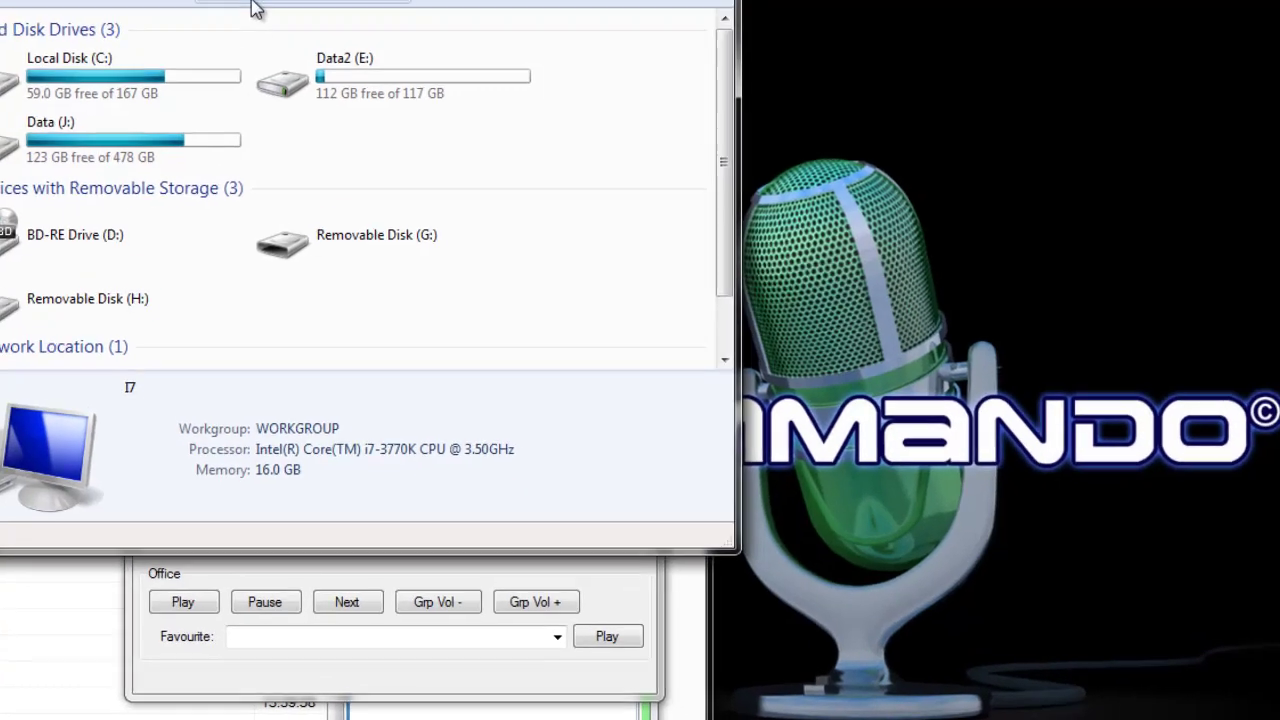
Step: Browse to \\LG-NAS\Multimedia\mp3 in Explorer, open the Beck folder, then close the window
left_click(286, 44)
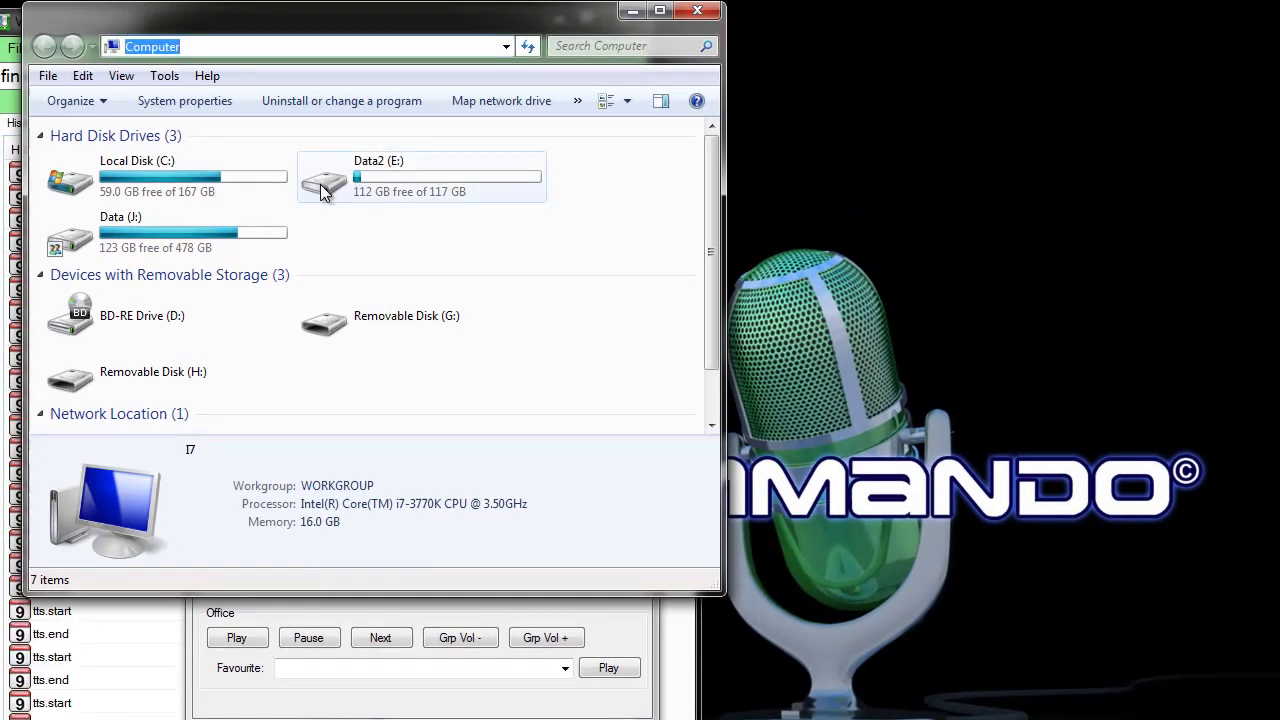
type("\\LG-NAS\\Multimedia\\mp3")
key("Return")
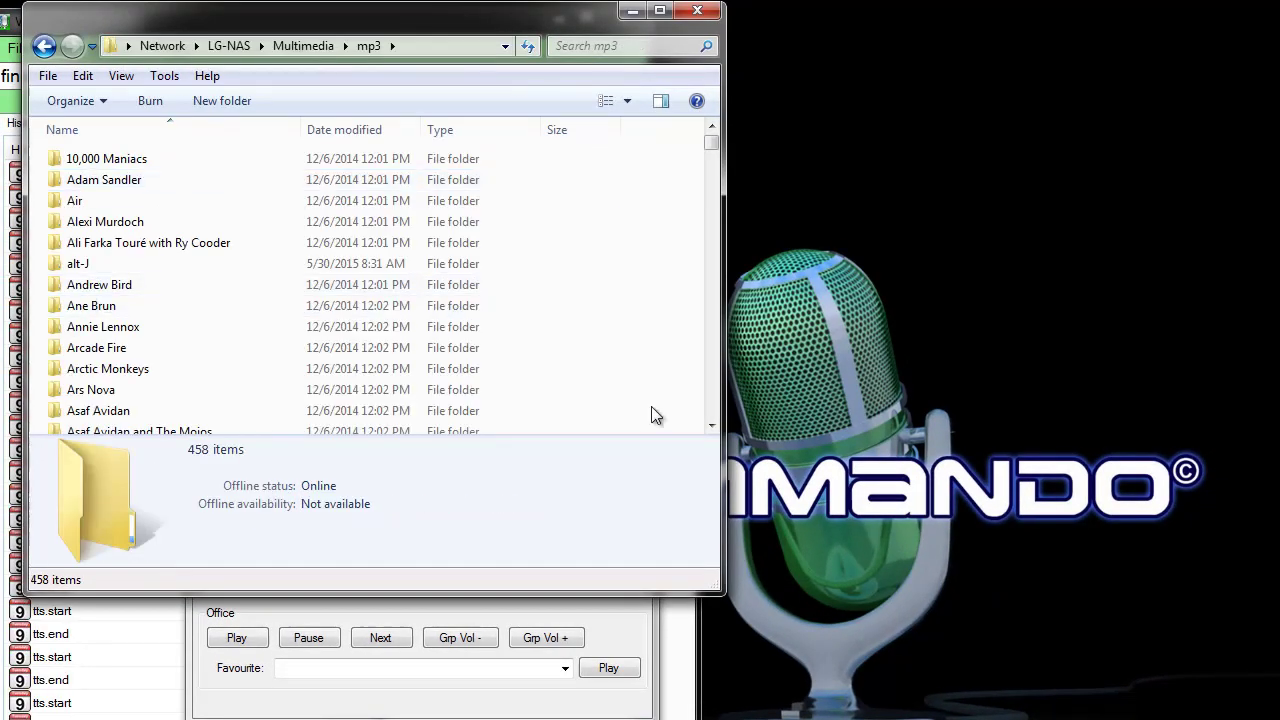
double_click(278, 593)
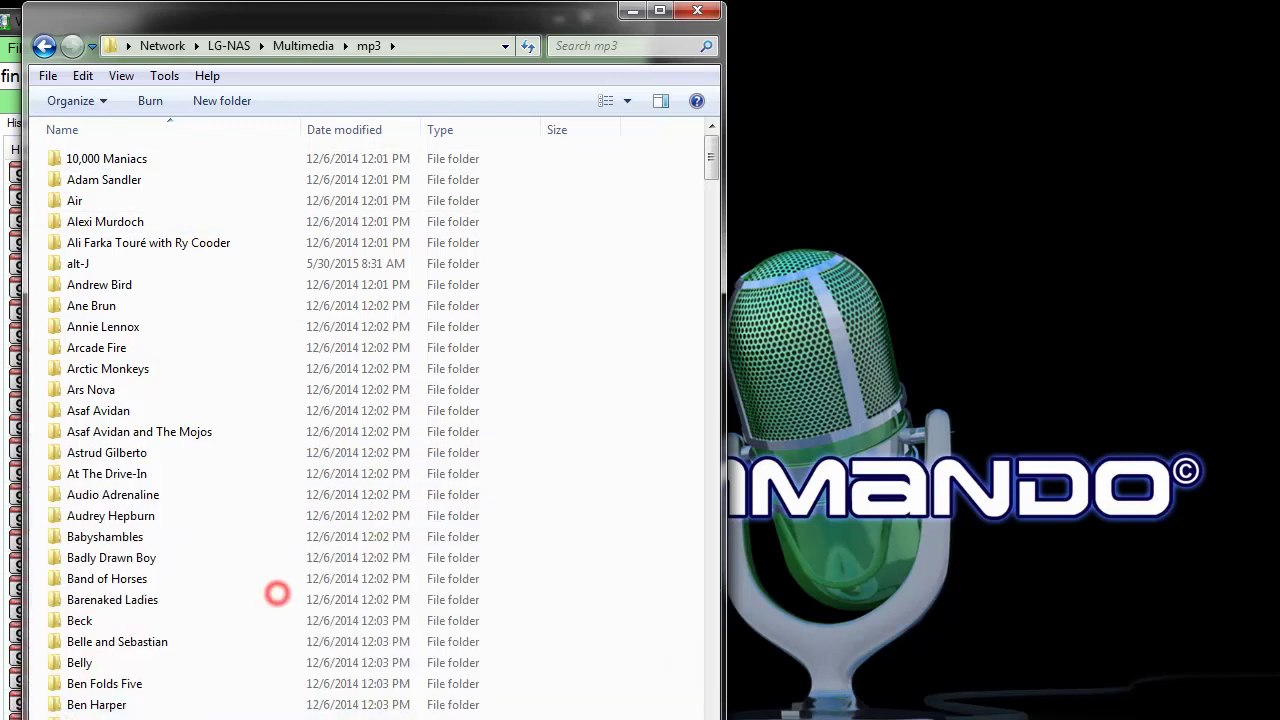
double_click(82, 622)
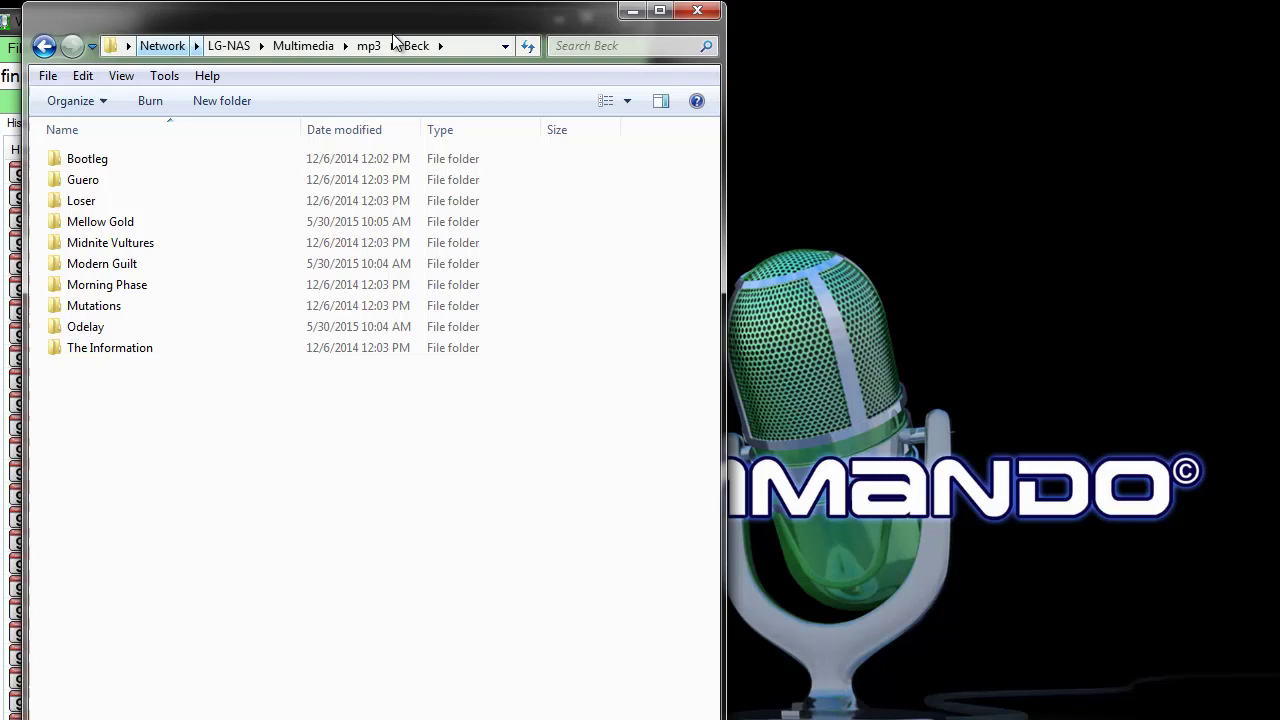
left_click(698, 12)
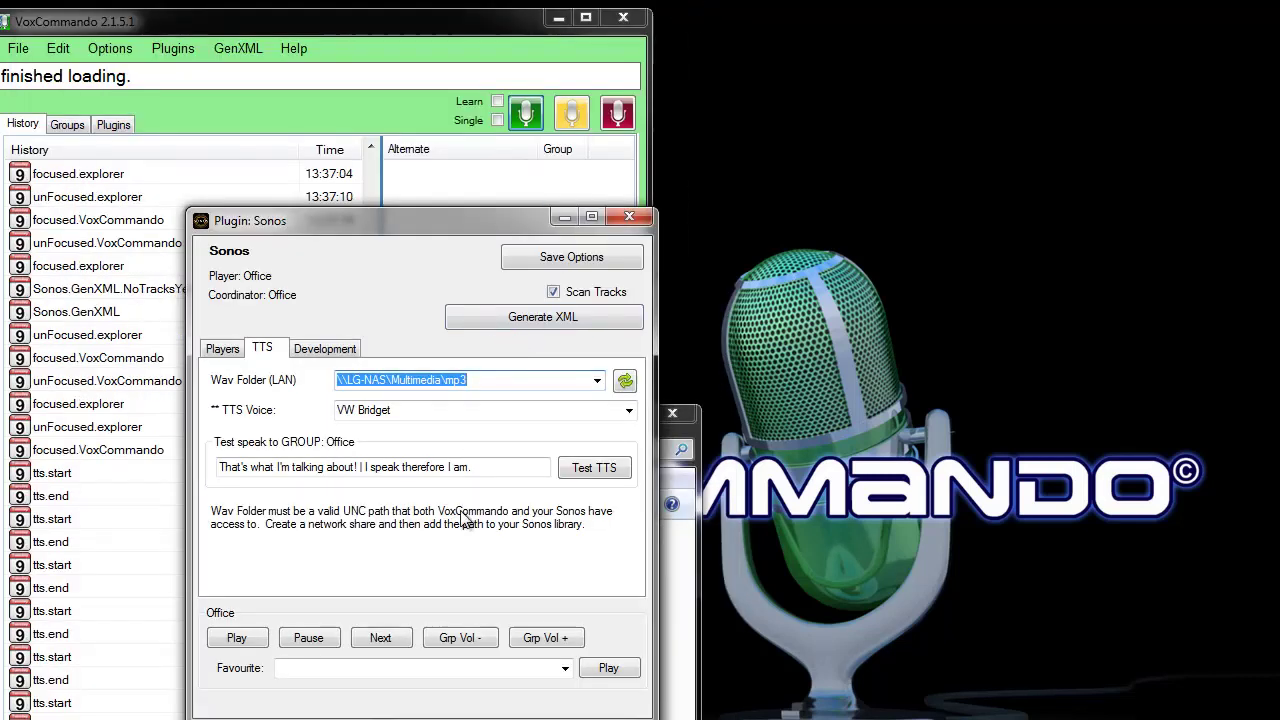
Step: Play the test speech on the Office Sonos group, raise its volume, and replay it
left_click(595, 470)
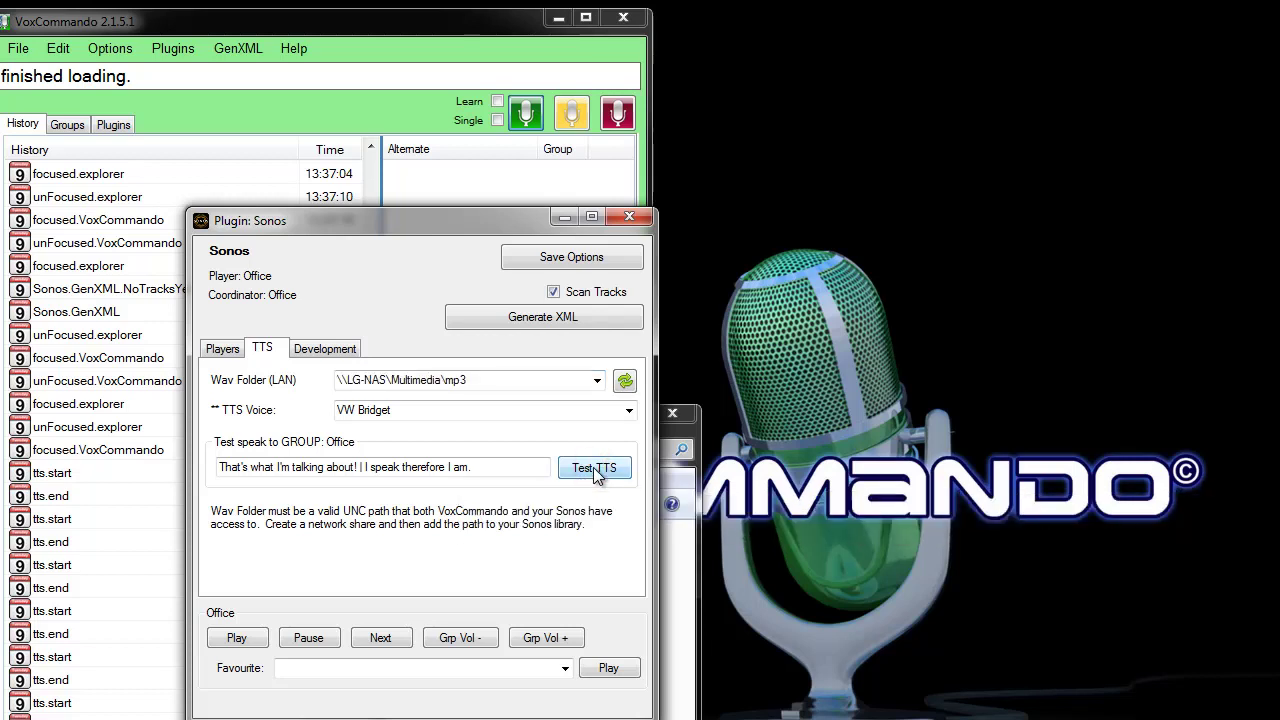
left_click(548, 638)
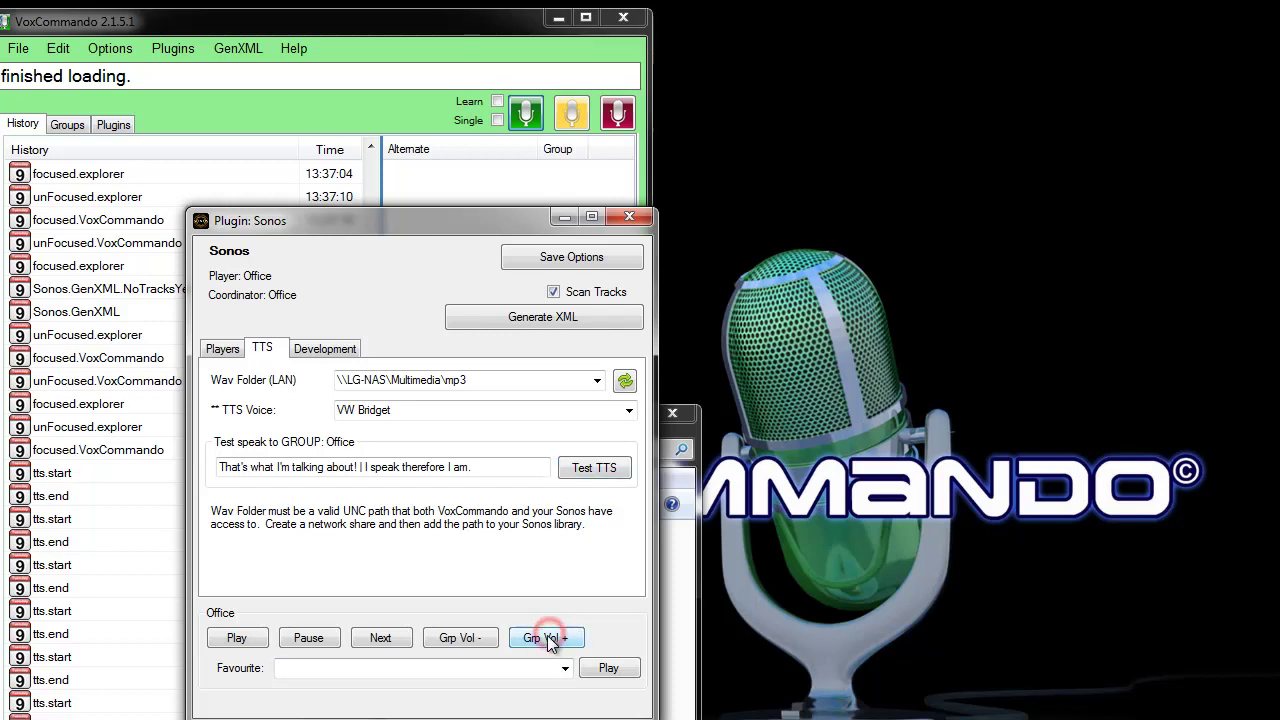
left_click(598, 470)
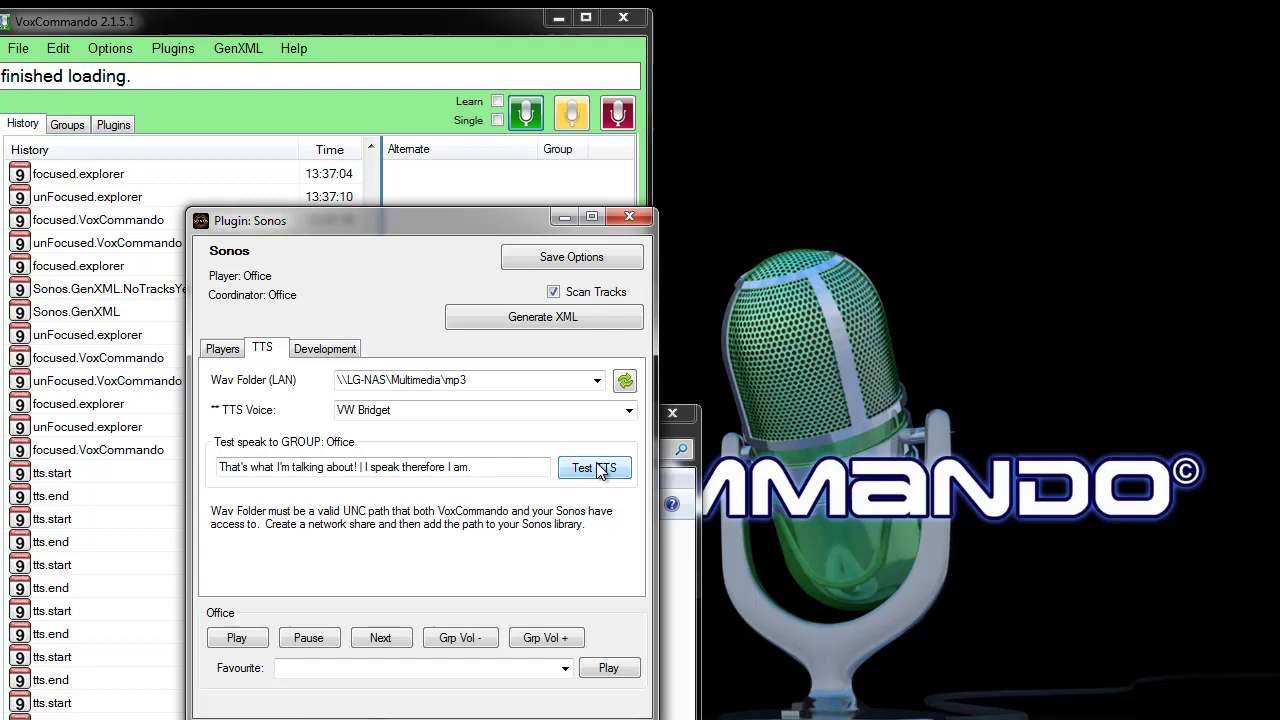
Step: Change the test phrase to 'say what I want' and play it on Sonos
left_click_drag(485, 467, 169, 531)
type("say ")
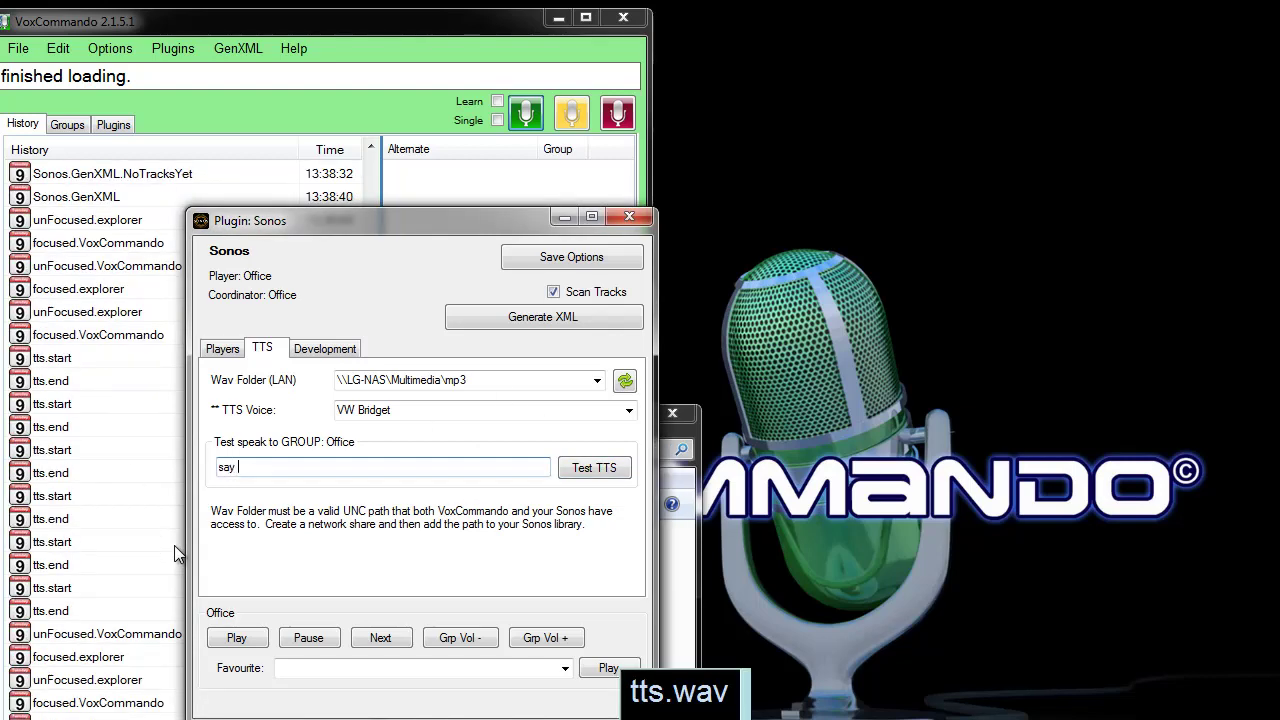
type("what I want")
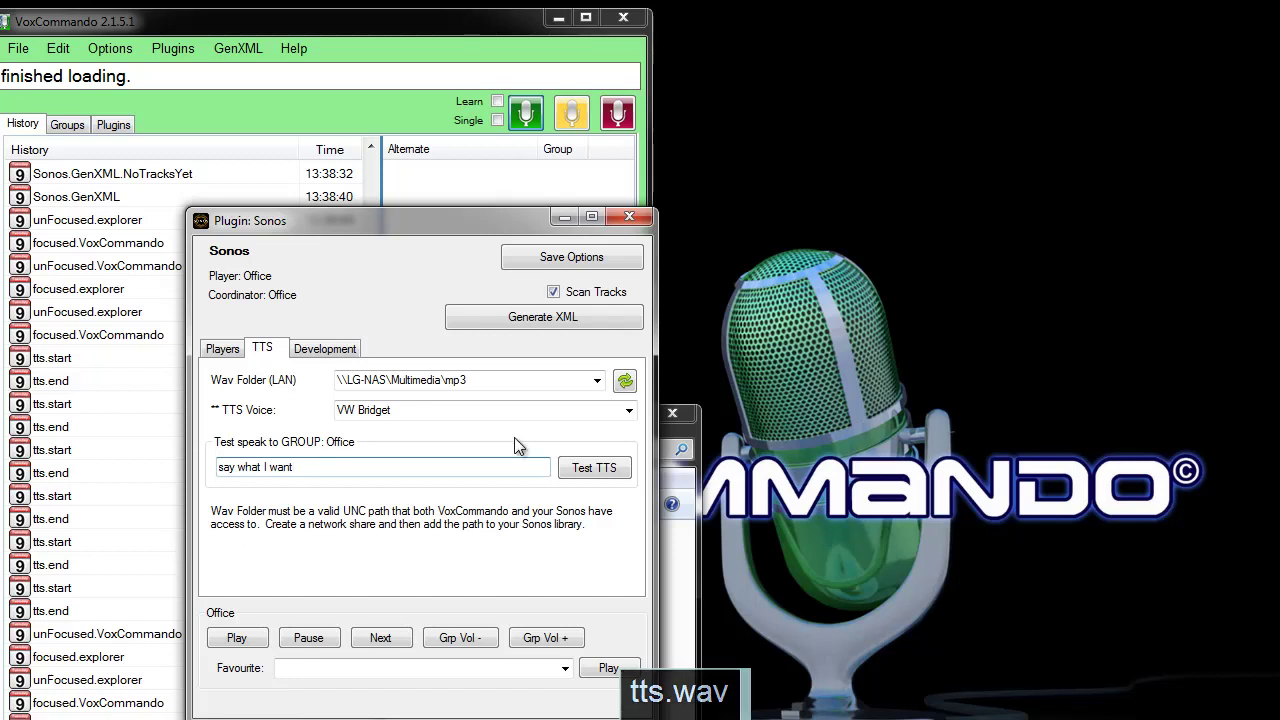
left_click(578, 469)
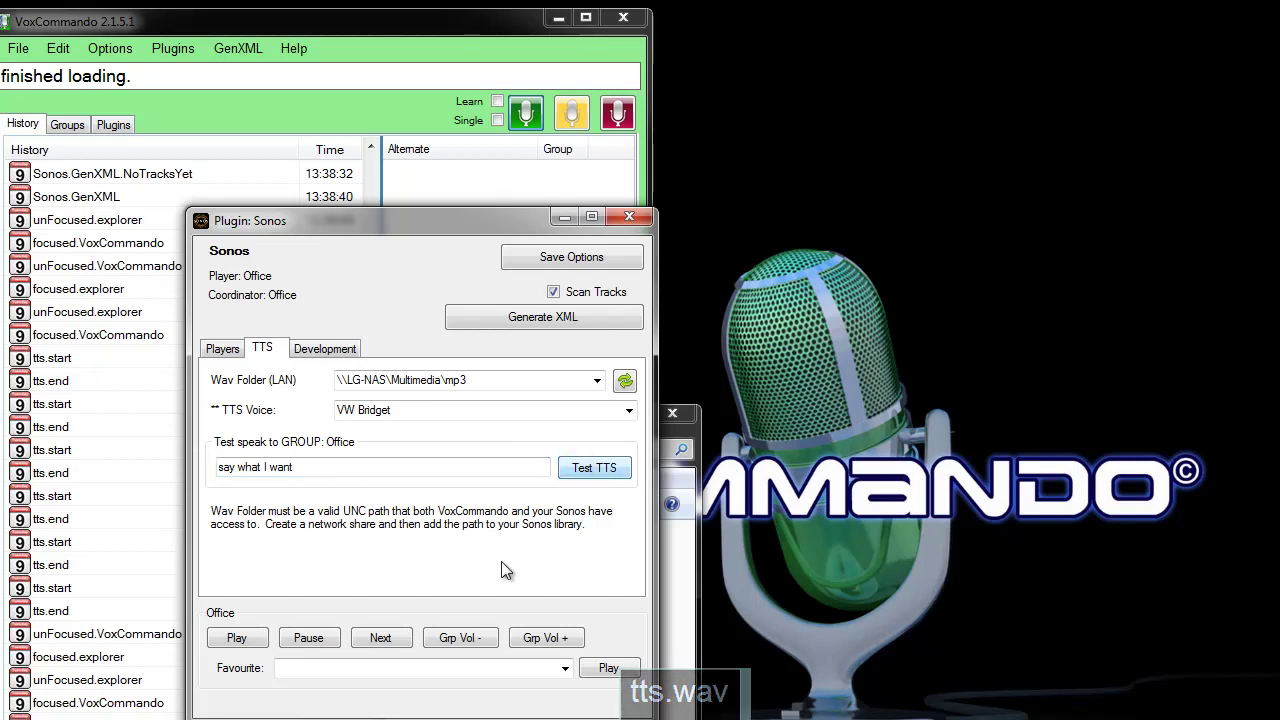